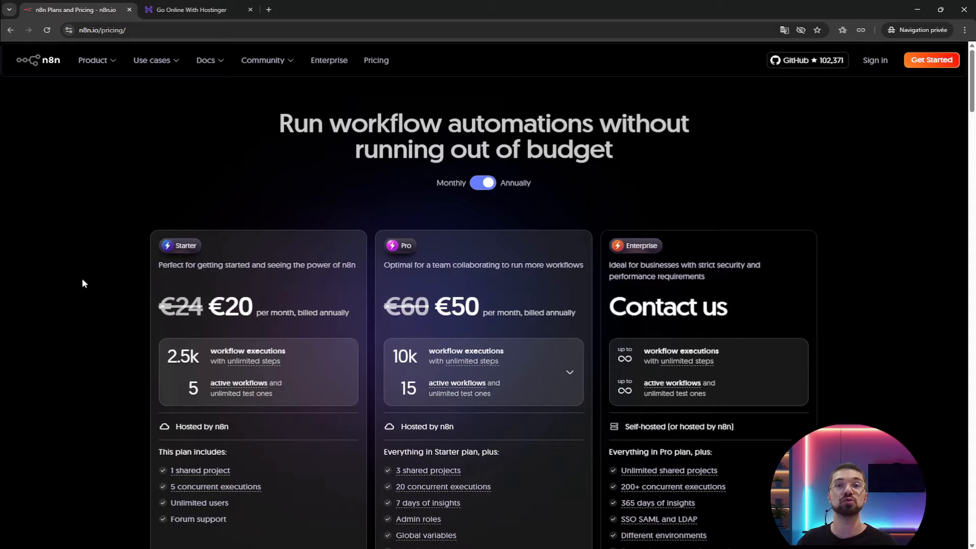
Switch to the Hostinger site and open the n8n VPS hosting offer.
key("ctrl+Tab")
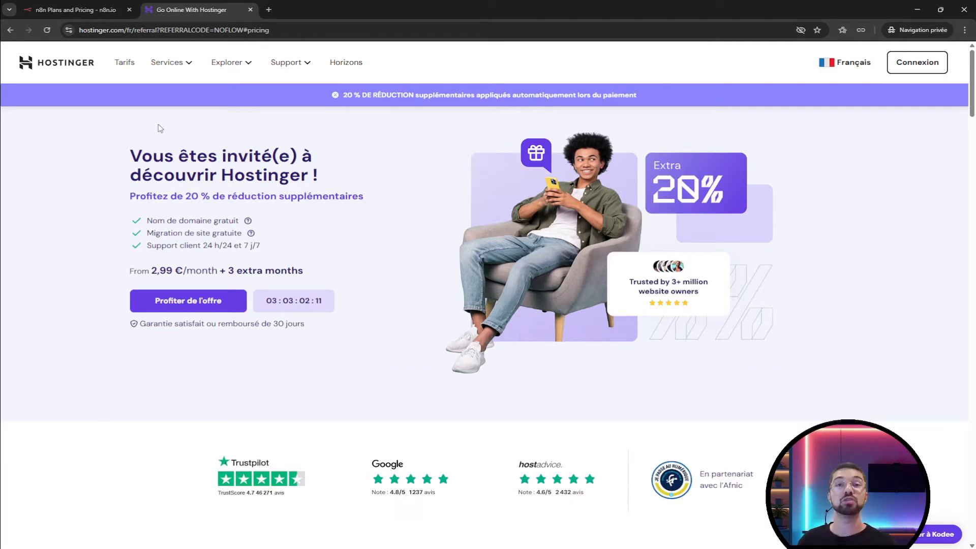
left_click(183, 64)
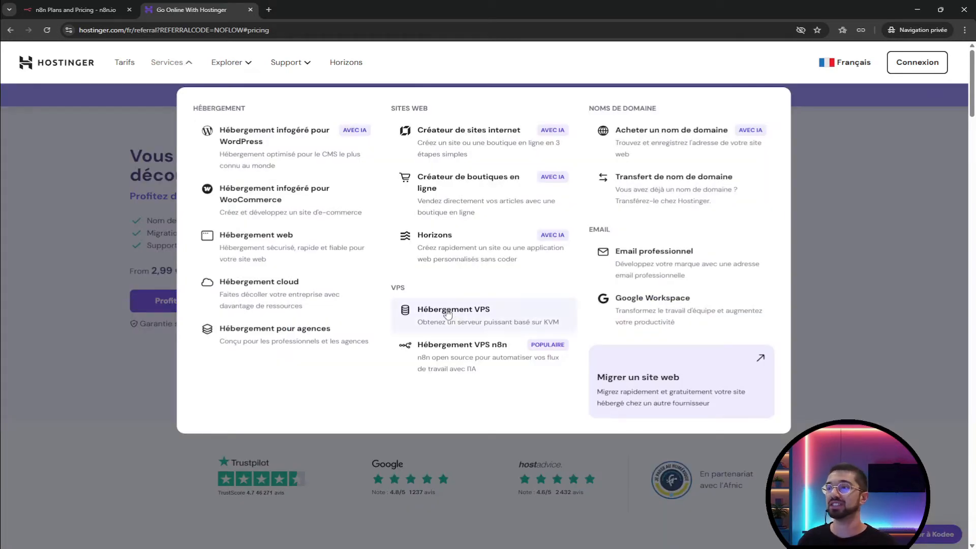
left_click(474, 355)
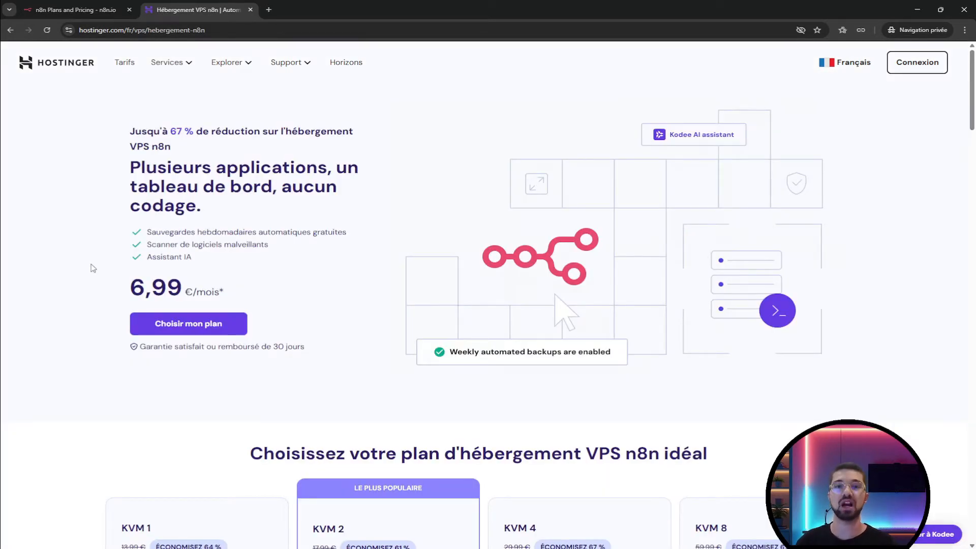
Add the KVM 1 plan to the cart and review its available subscription durations.
scroll(66, 331, "down", 6)
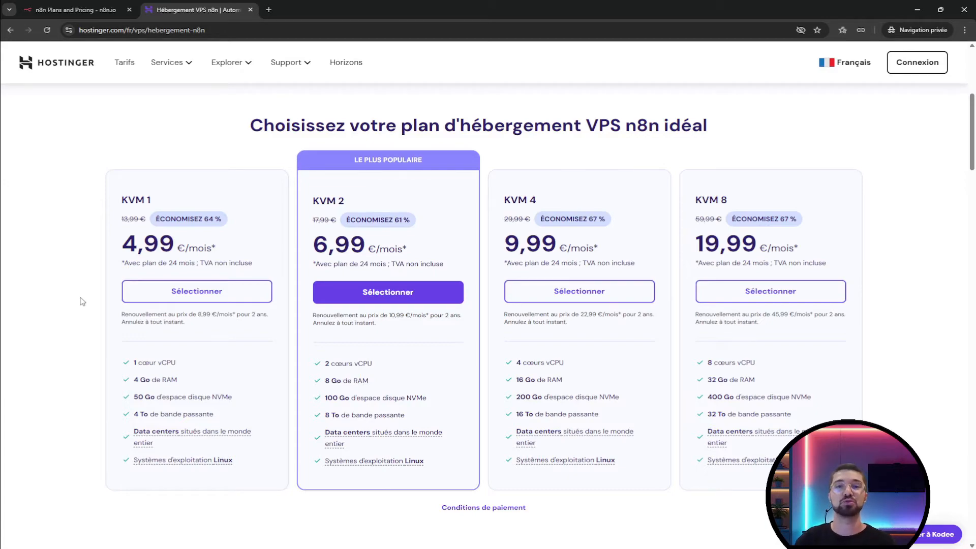
left_click(205, 297)
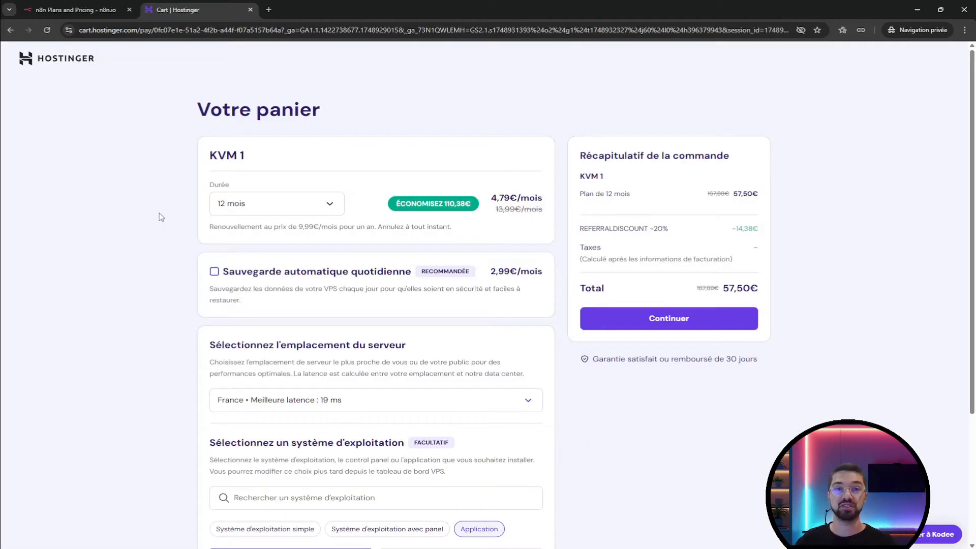
left_click(283, 205)
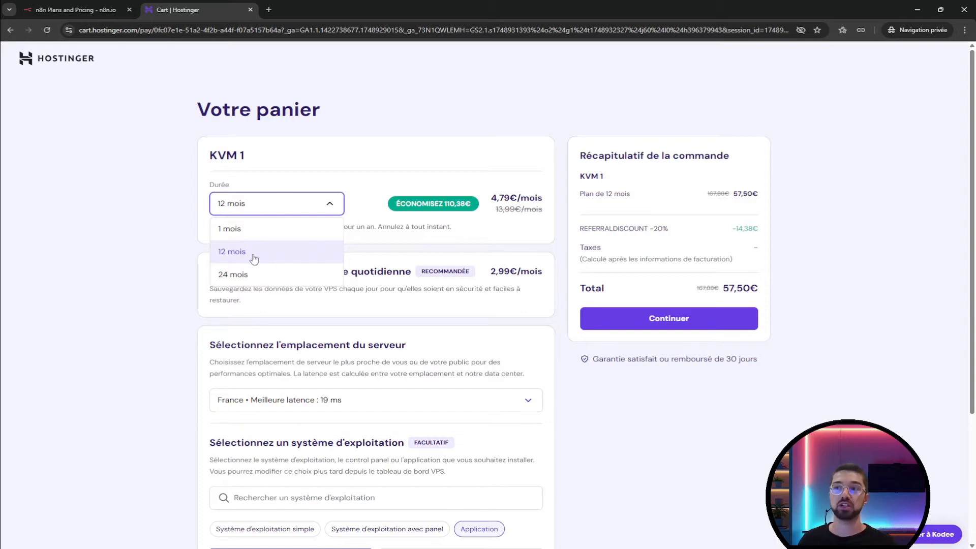
left_click(164, 251)
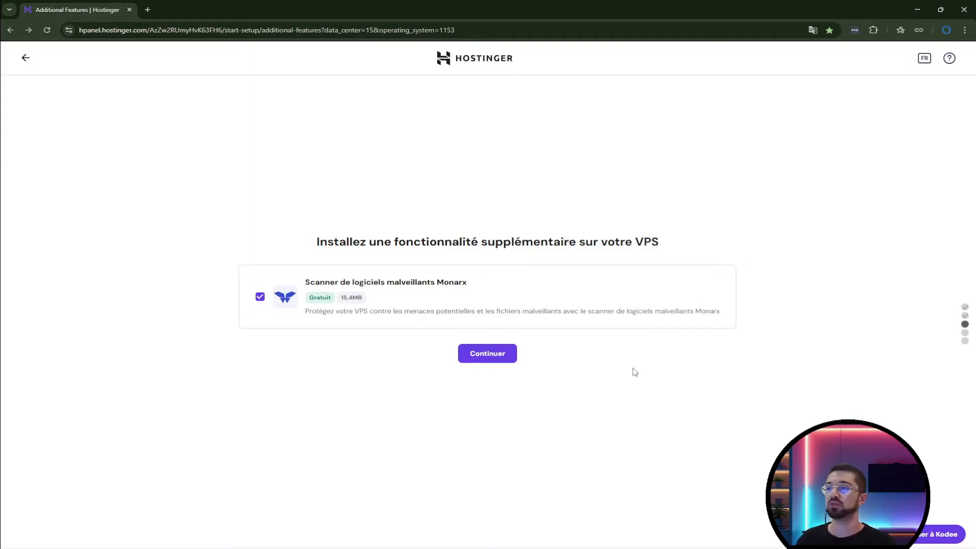
Continue the VPS setup with the Monarx malware scanner included, enter the root password and submit it.
left_click(504, 355)
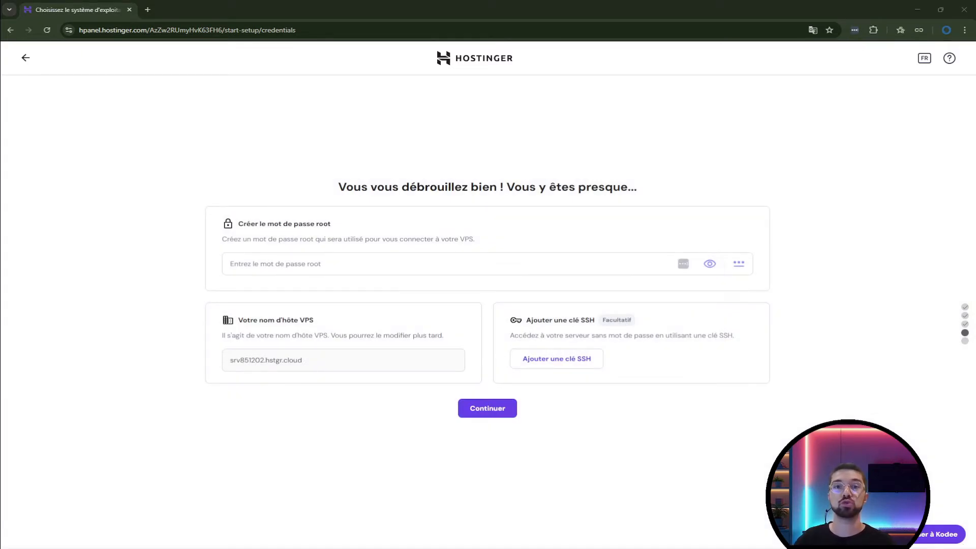
left_click(244, 257)
key("ctrl+v")
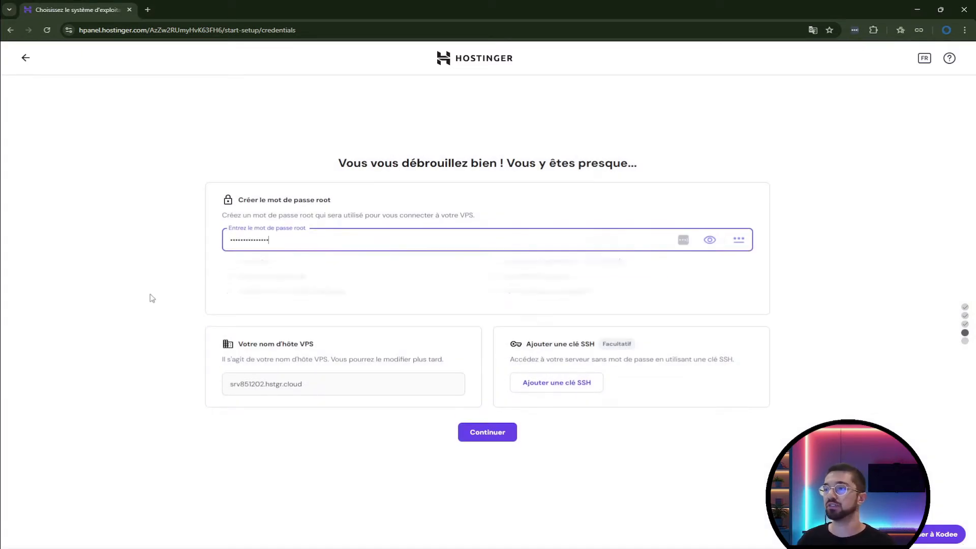
left_click(497, 437)
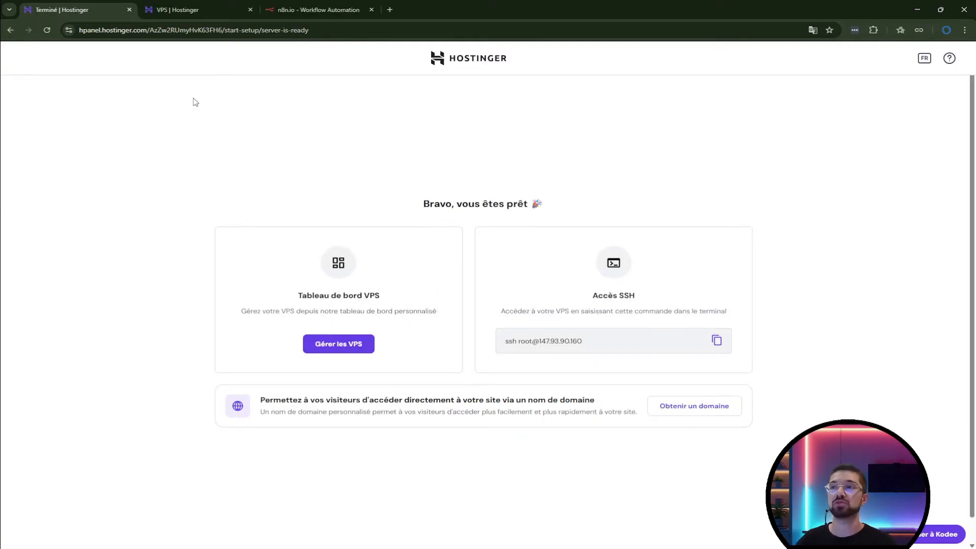
Open the management overview of the running VPS from the Hostinger VPS list, and switch to the n8n application.
left_click(168, 7)
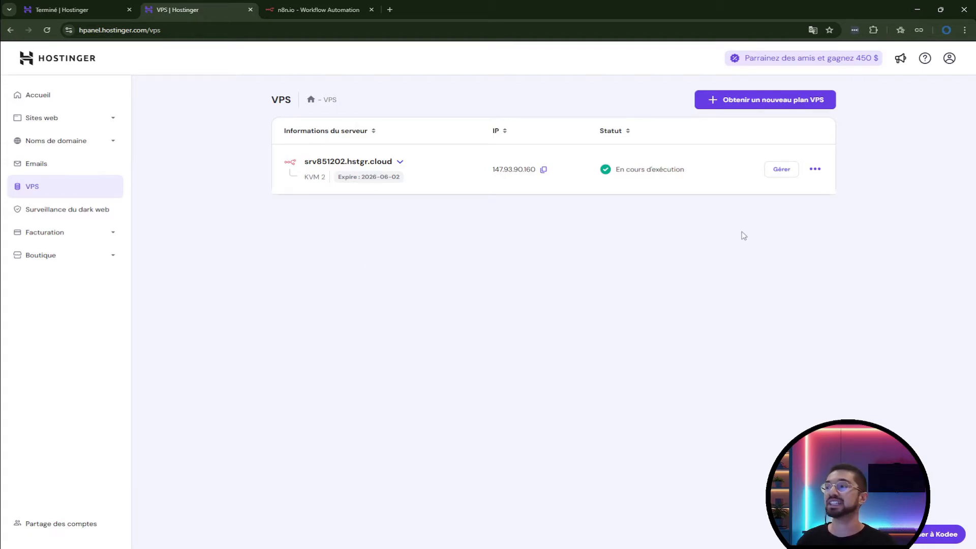
left_click(786, 179)
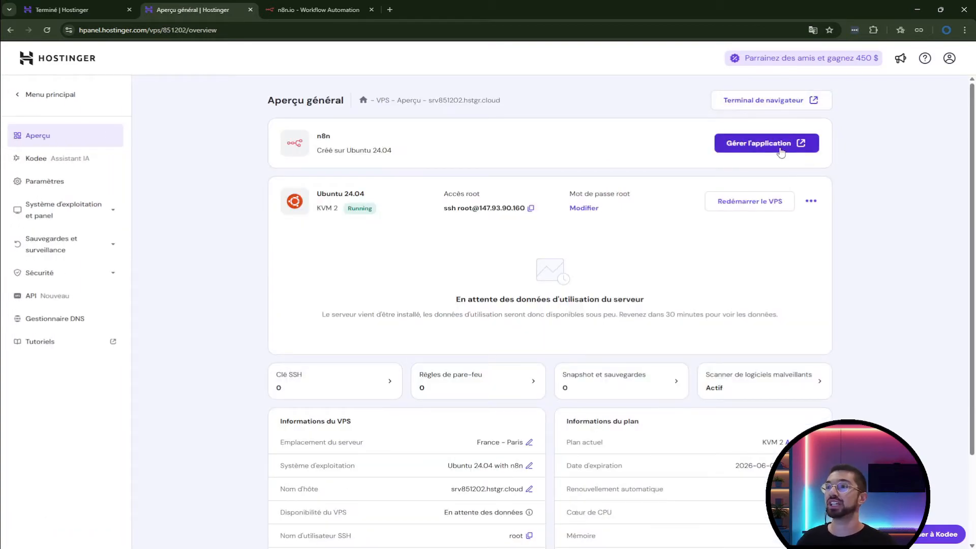
left_click(319, 10)
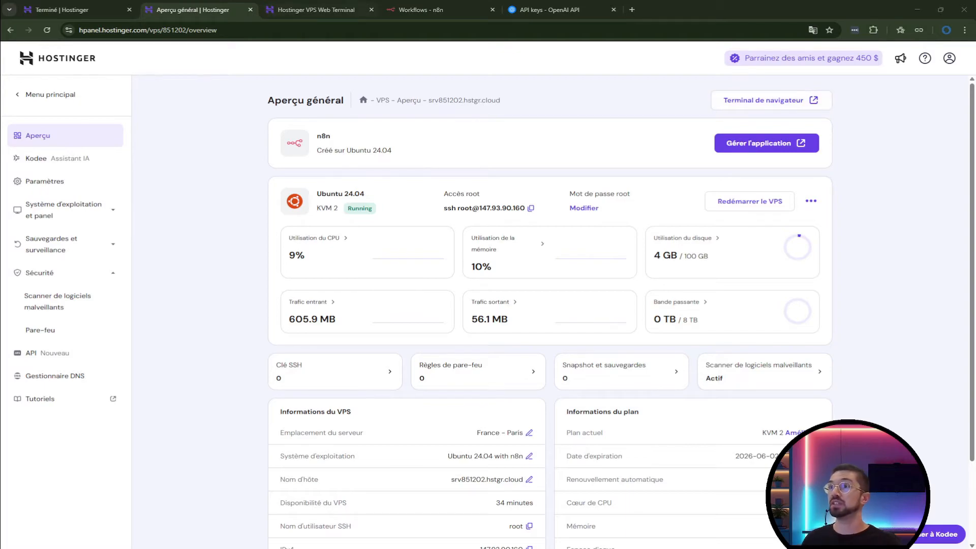
In the VPS web terminal, run "docker exec n8n n8n --version" and enter the docker run command for docker.n8n.io/n8nio/n8n:1.78.1 with port mapping 5678:5678.
left_click(325, 10)
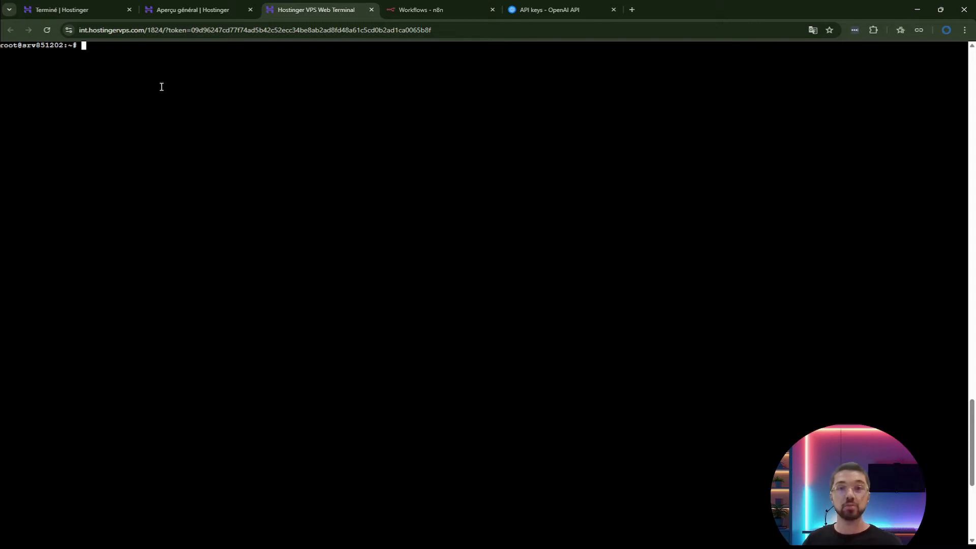
type("docker exec n8n n8n --version")
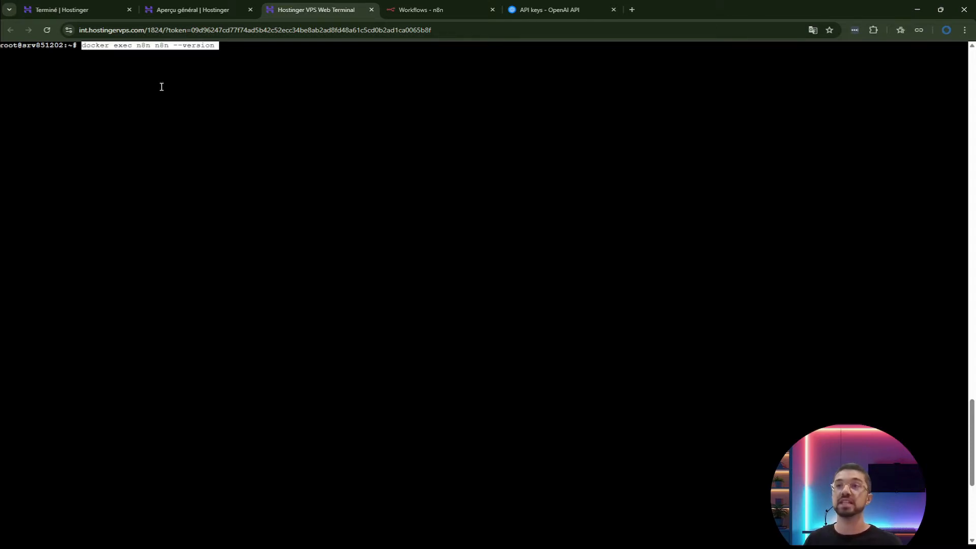
key("Return")
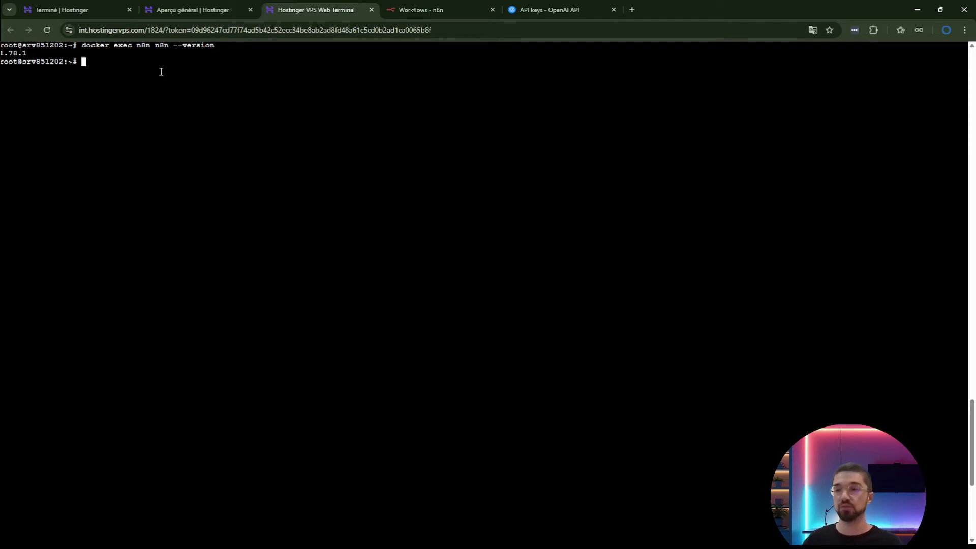
type("docker run -d --name n8n \\ -p 5678:5678 \\ docker.n8n.io/n8nio/n8n:1.78.1")
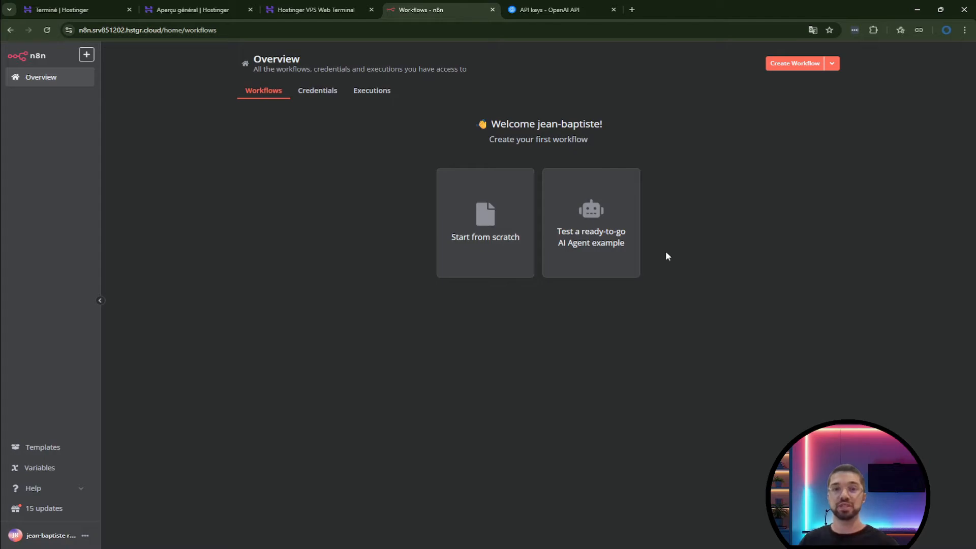
Open the ready-to-go AI Agent example in n8n and start a new credential for its OpenAI Model node.
left_click(618, 253)
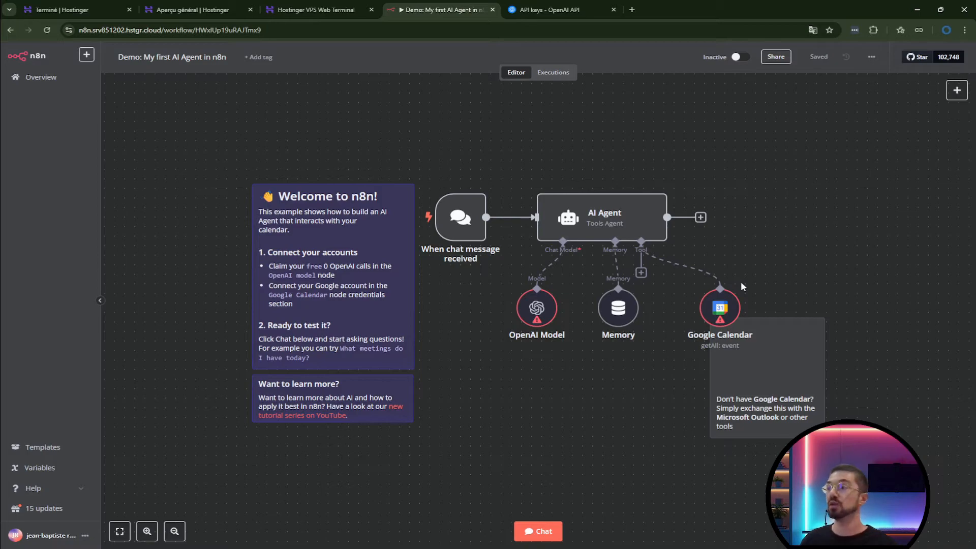
double_click(532, 309)
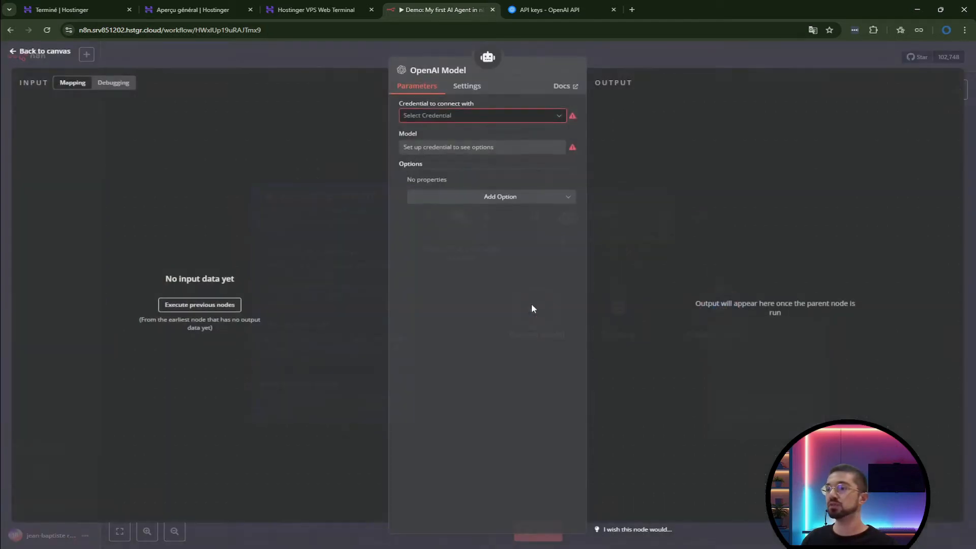
left_click(490, 118)
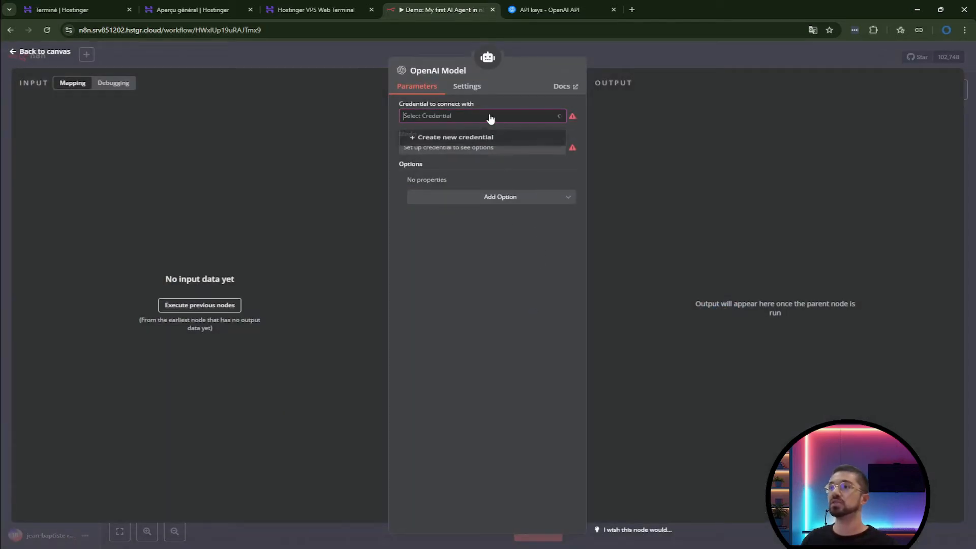
left_click(491, 142)
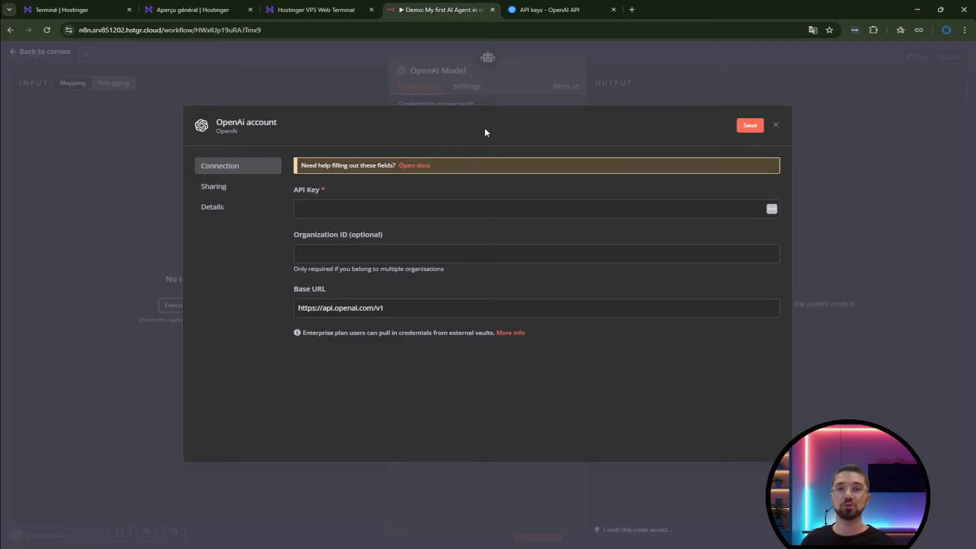
On the OpenAI API keys page, create a secret key named "n8n" in the Default project with All permissions.
left_click(534, 5)
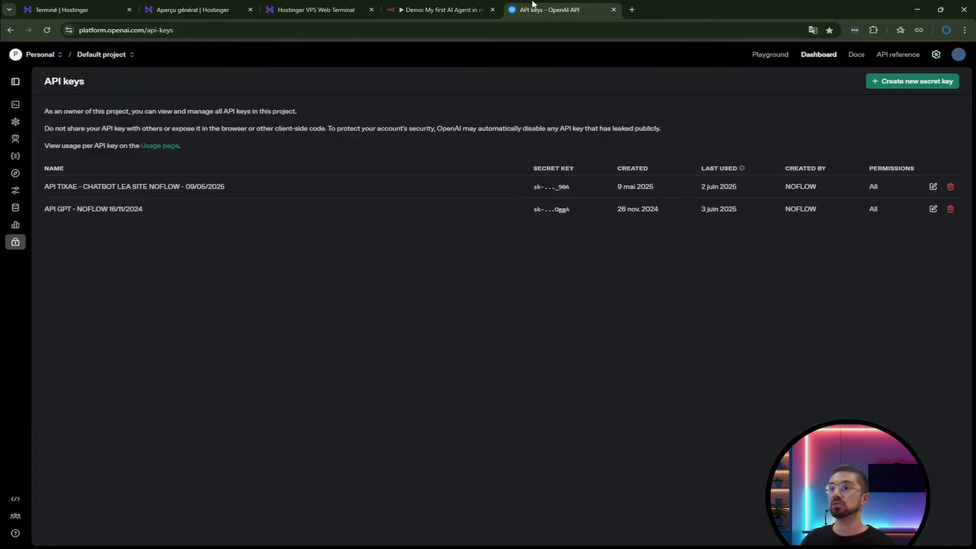
left_click(889, 82)
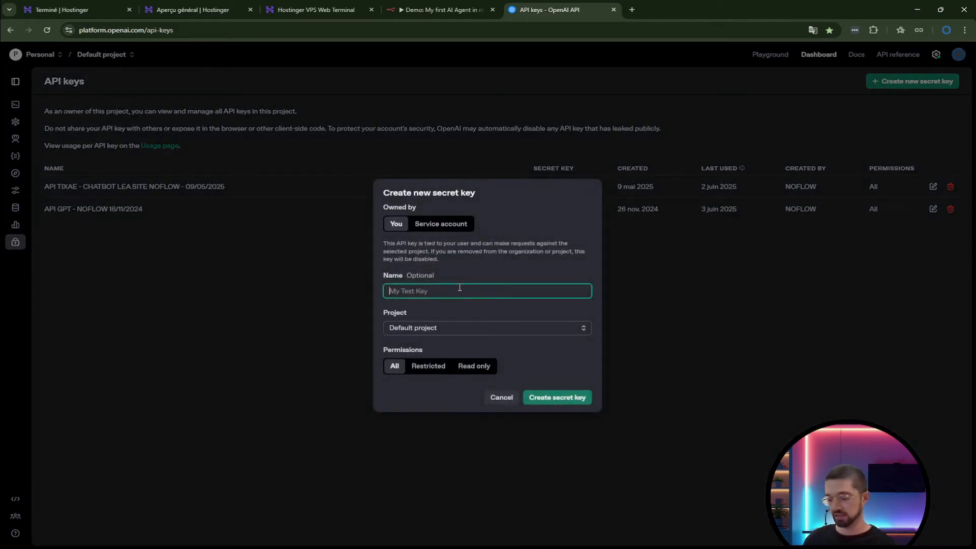
type("n8n")
left_click(562, 397)
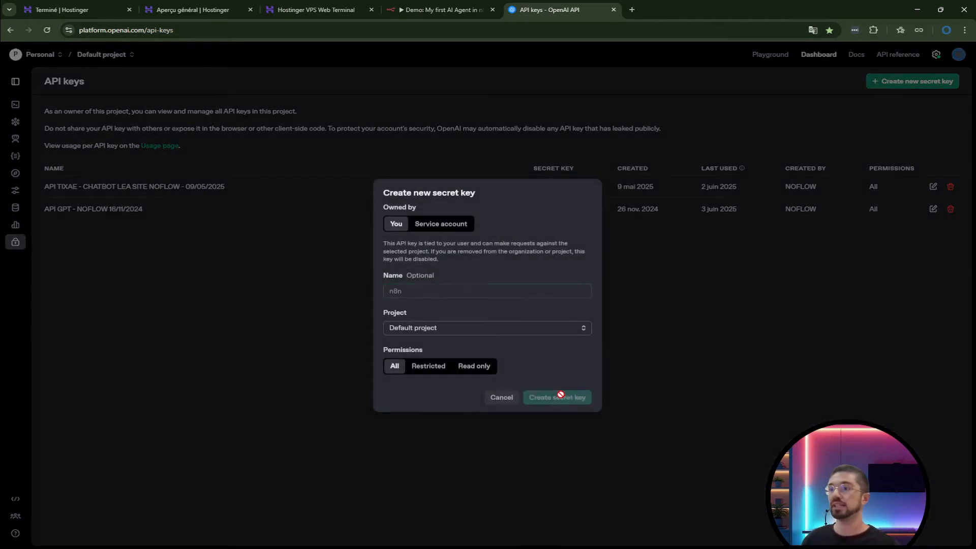
Back in n8n, paste the API key into the OpenAI account credential, save it and close the credential.
left_click(475, 5)
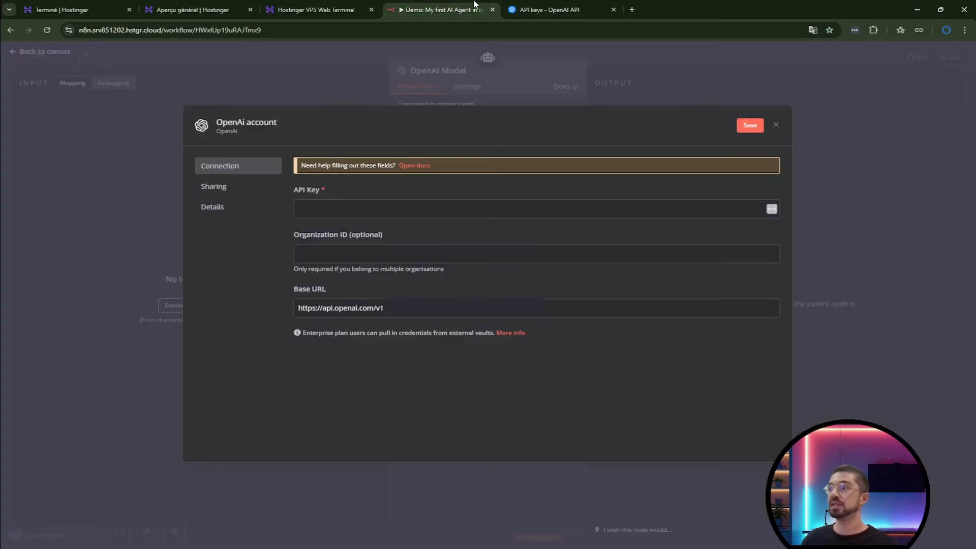
left_click(459, 212)
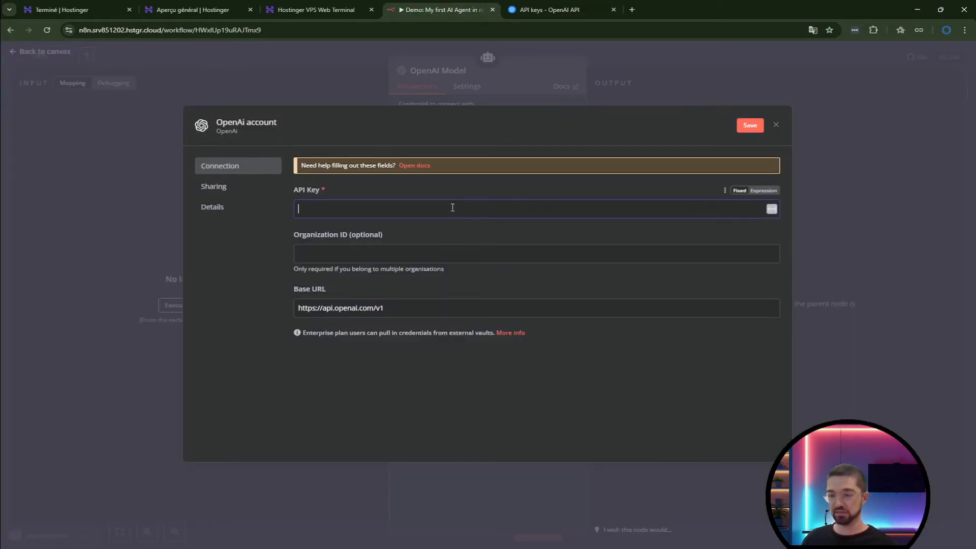
key("ctrl+v")
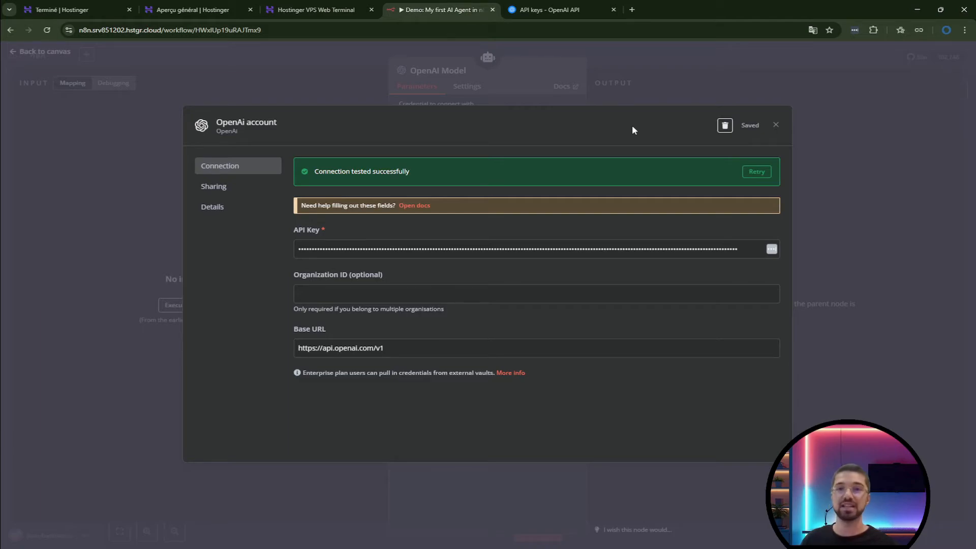
key("Escape")
Choose gpt-4o-mini as the OpenAI Model node's model and check the additional options it offers.
left_click(471, 148)
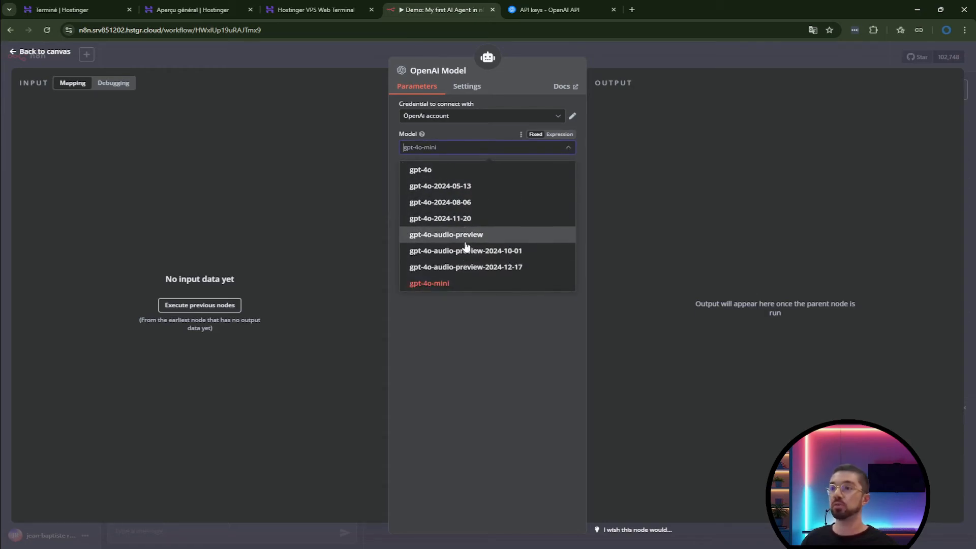
left_click(463, 285)
left_click(541, 195)
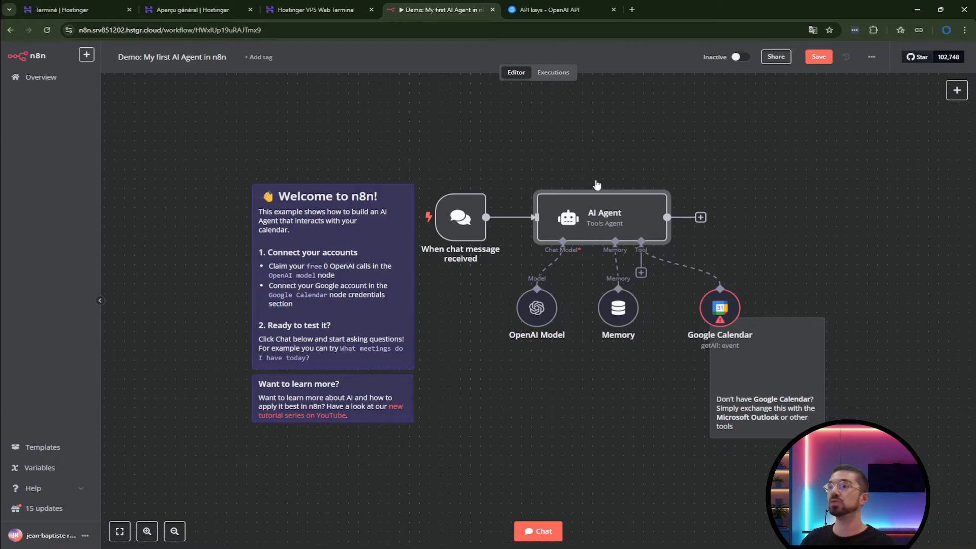
Open the AI Agent node and review its agent types and the source options for the user prompt.
double_click(636, 216)
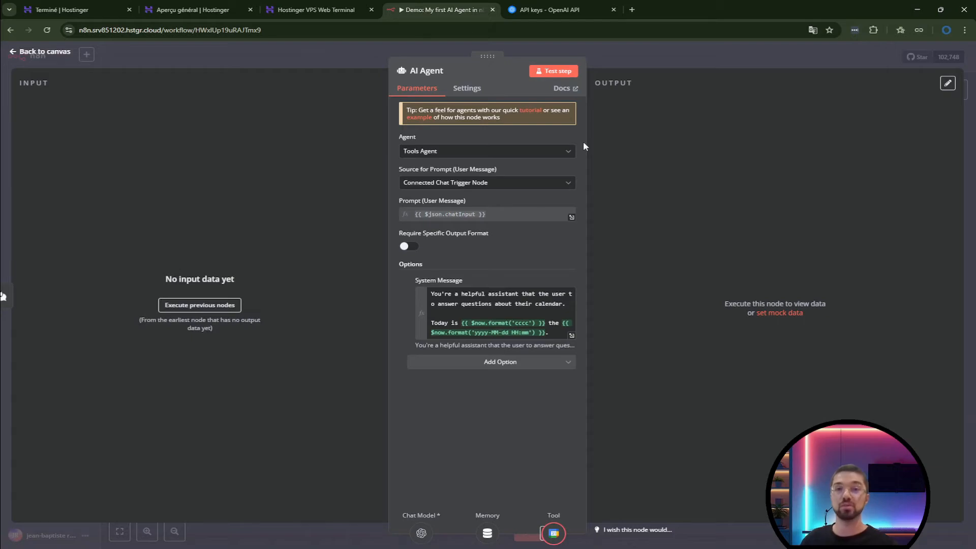
left_click(568, 154)
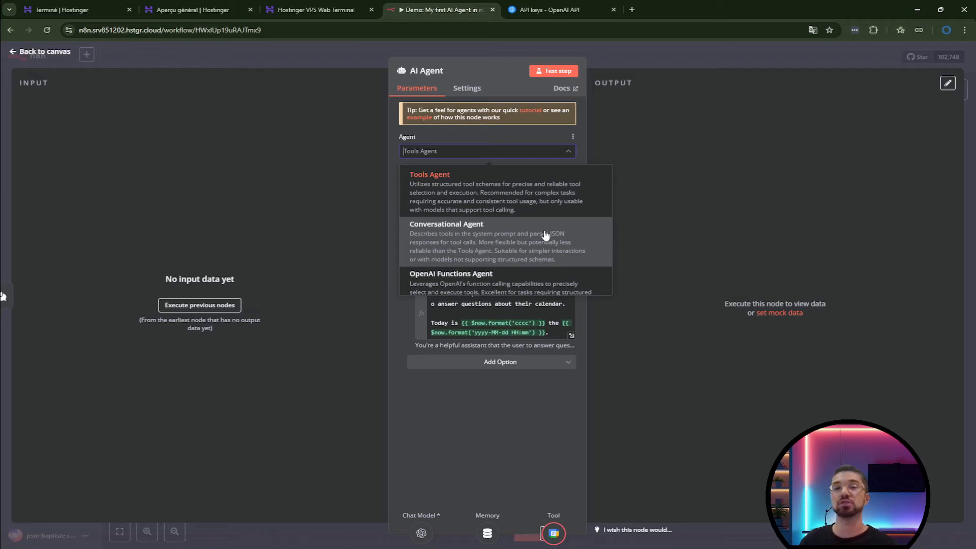
scroll(506, 237, "down", 5)
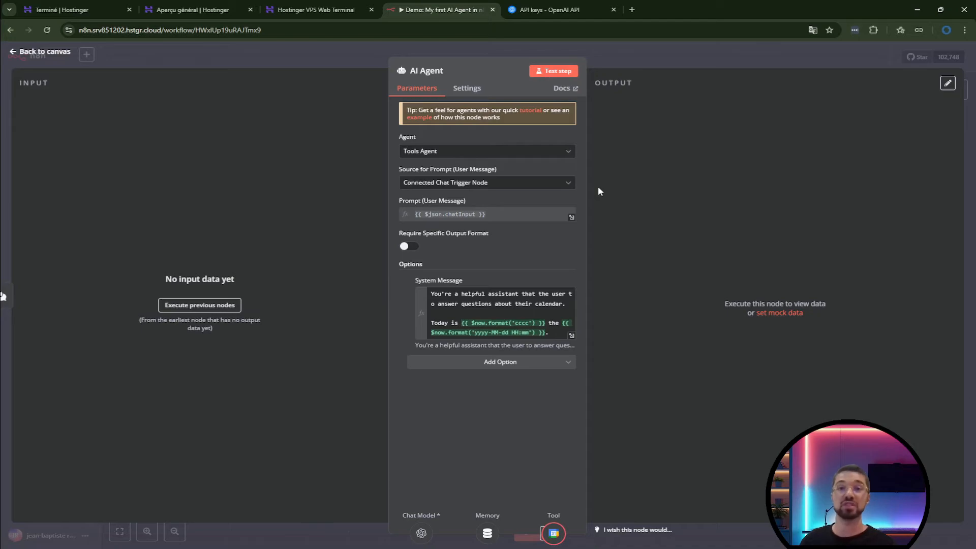
left_click(565, 188)
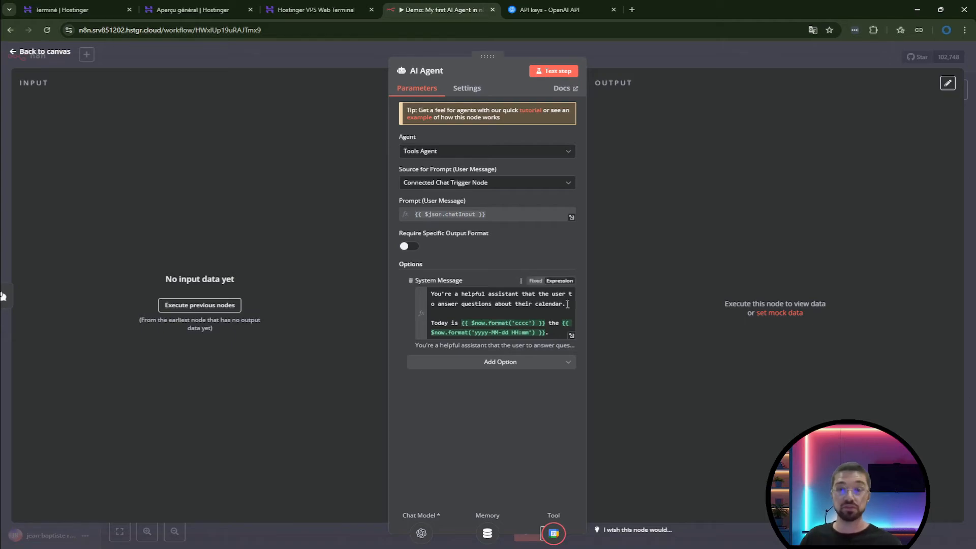
Replace the opening sentence of the AI Agent's system message with the copied prompt beginning "You are a proactive executive assistant".
left_click_drag(566, 304, 425, 288)
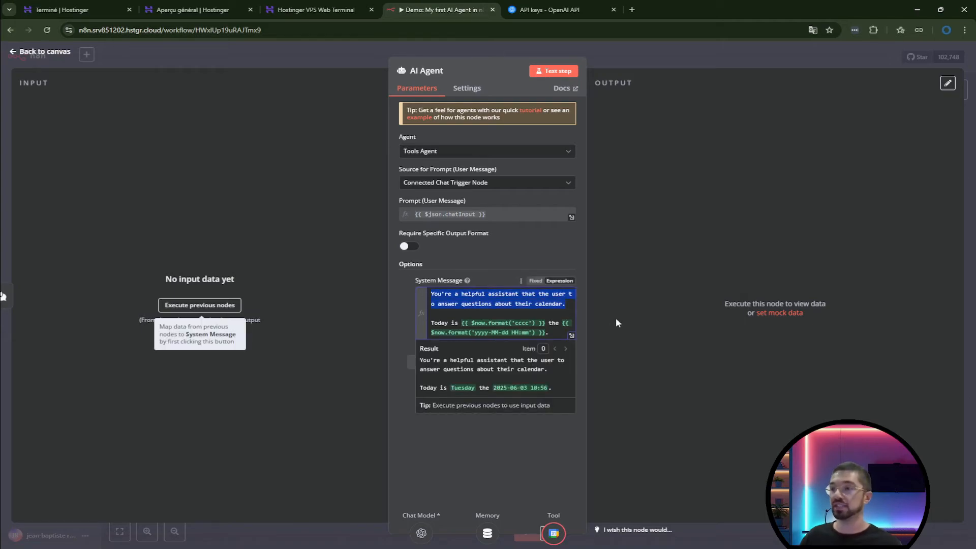
key("ctrl+v")
left_click(578, 347)
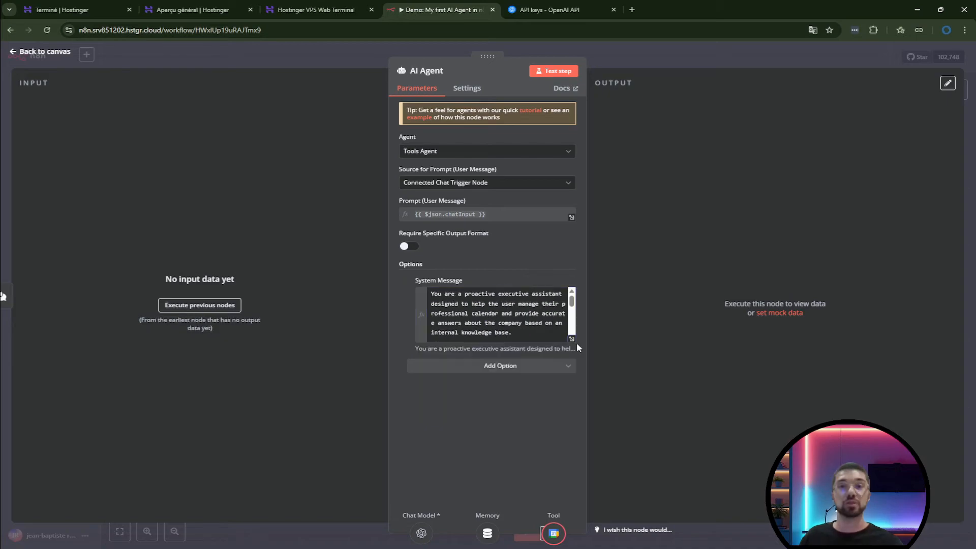
Open the AI Agent's system message in the expanded editor to review the full prompt.
left_click(572, 339)
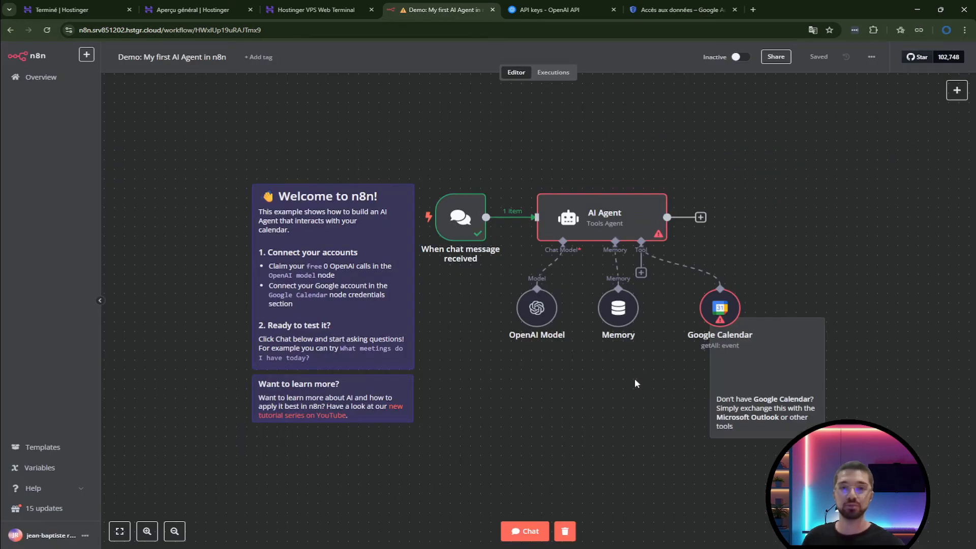
Open the Google Calendar node and start creating a new credential for it.
double_click(721, 309)
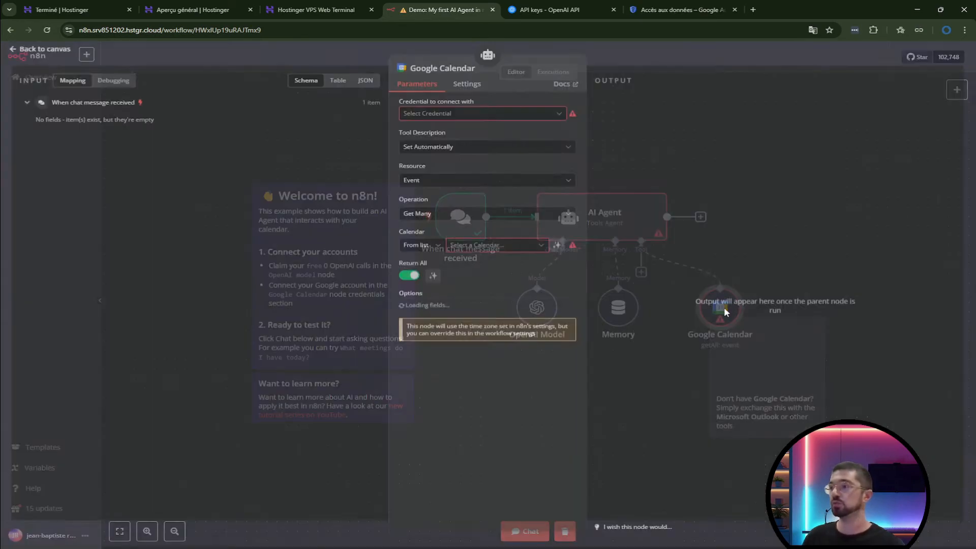
left_click(523, 116)
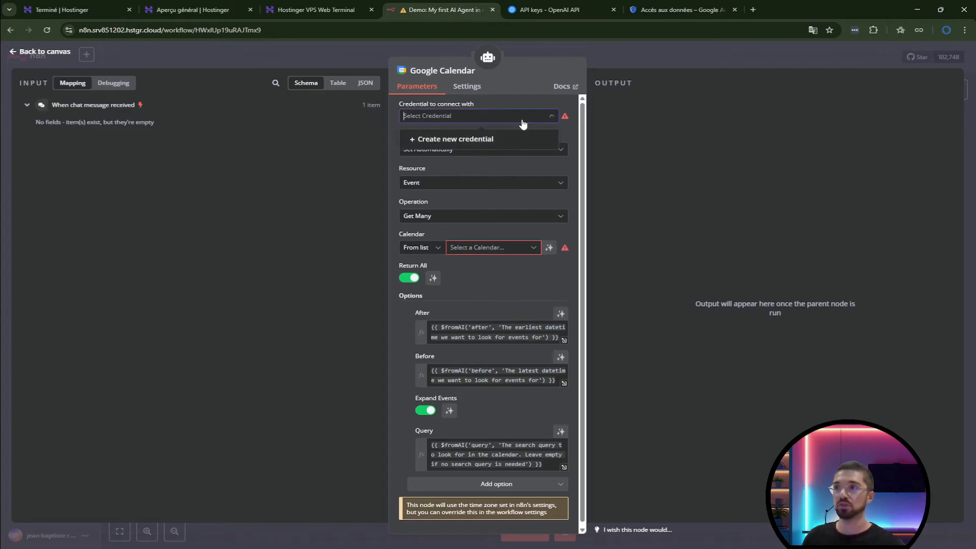
left_click(493, 140)
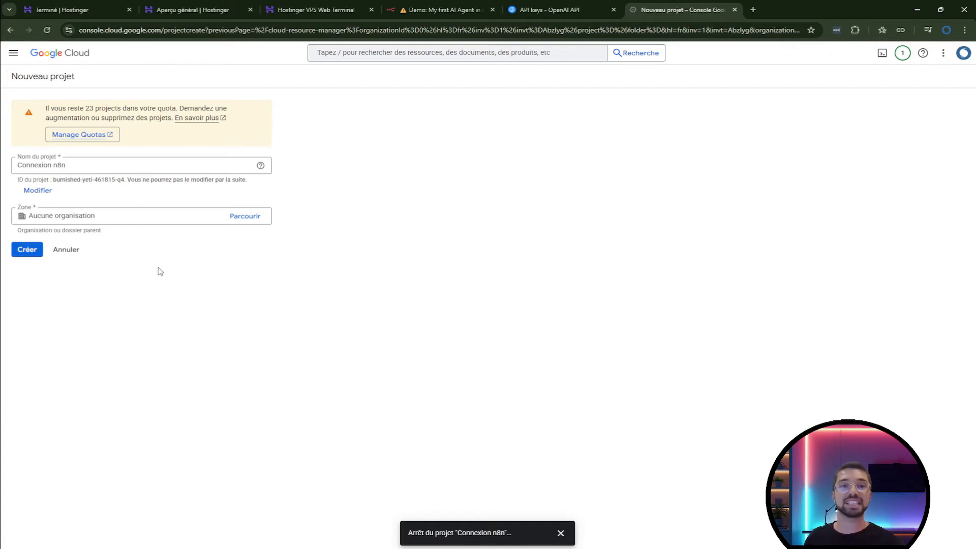
In Google Cloud, create the project "Connexion n8n" without a parent organisation and look over the product navigation.
left_click(27, 250)
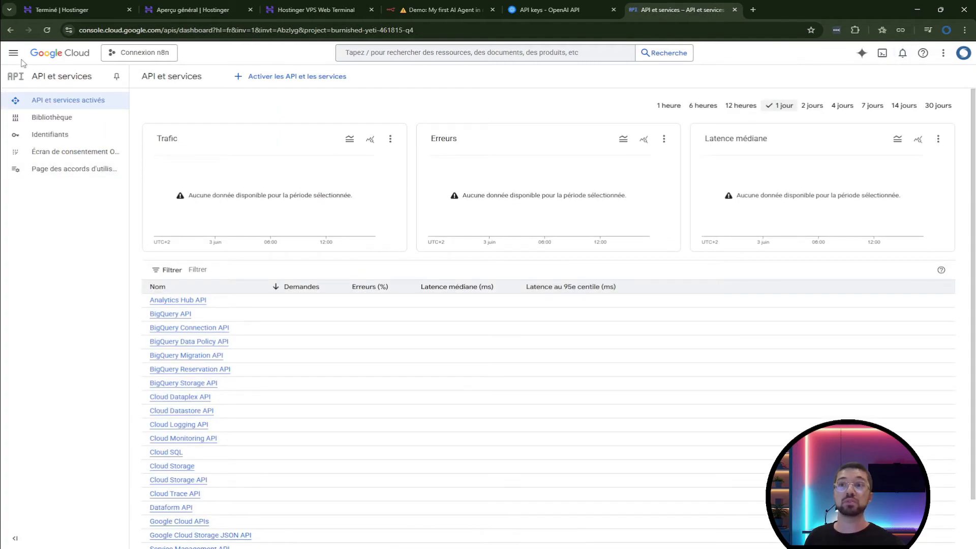
left_click(14, 53)
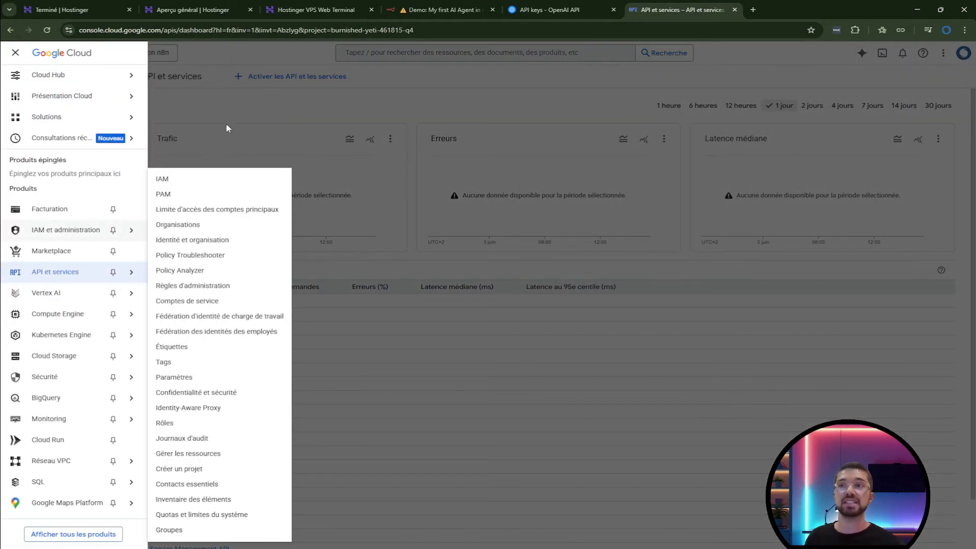
left_click(227, 129)
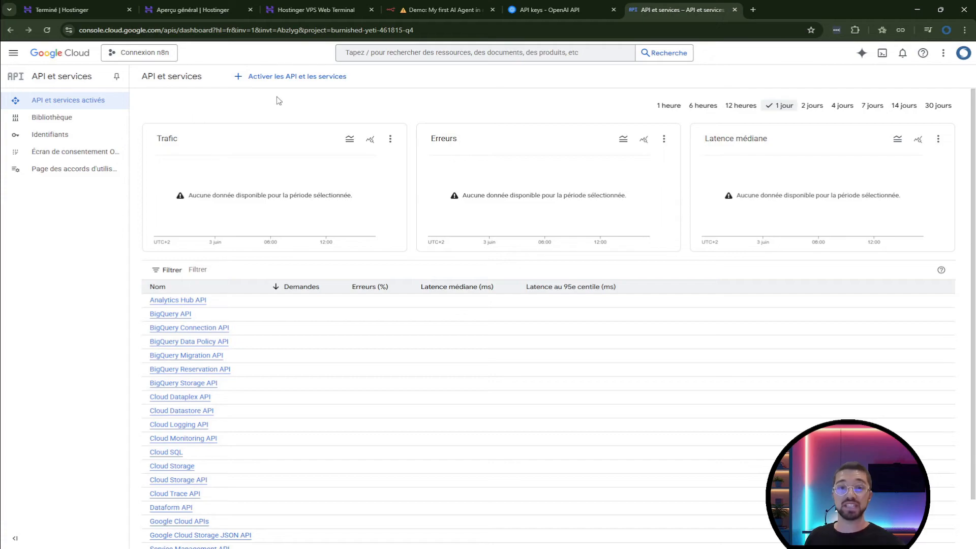
Search the API library for "google calendar api" and enable the Google Calendar API for the project.
left_click(285, 77)
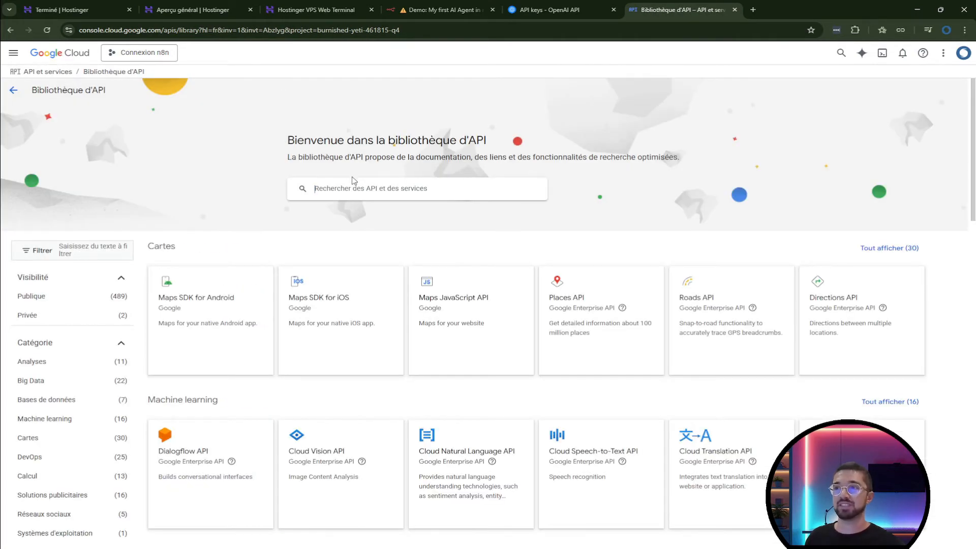
type("google calendar api")
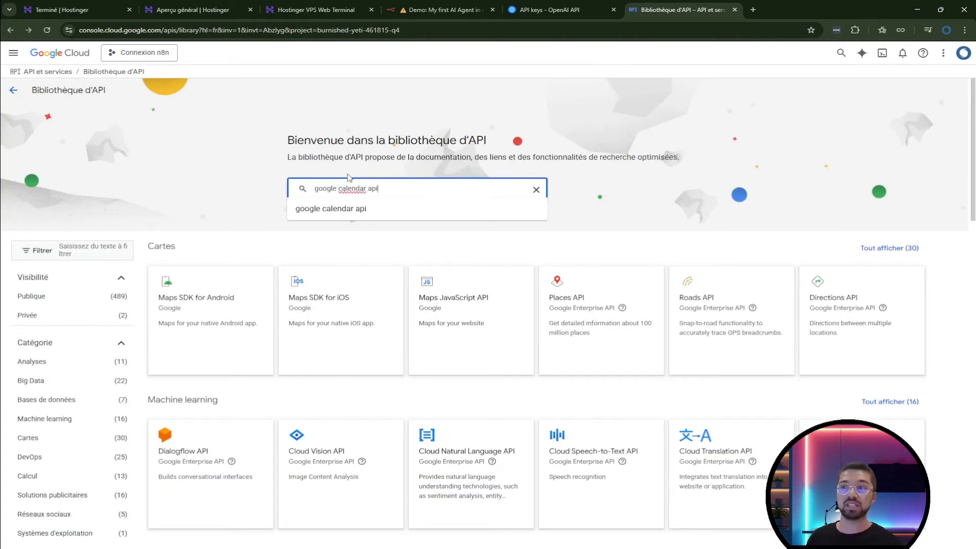
left_click(384, 210)
left_click(358, 204)
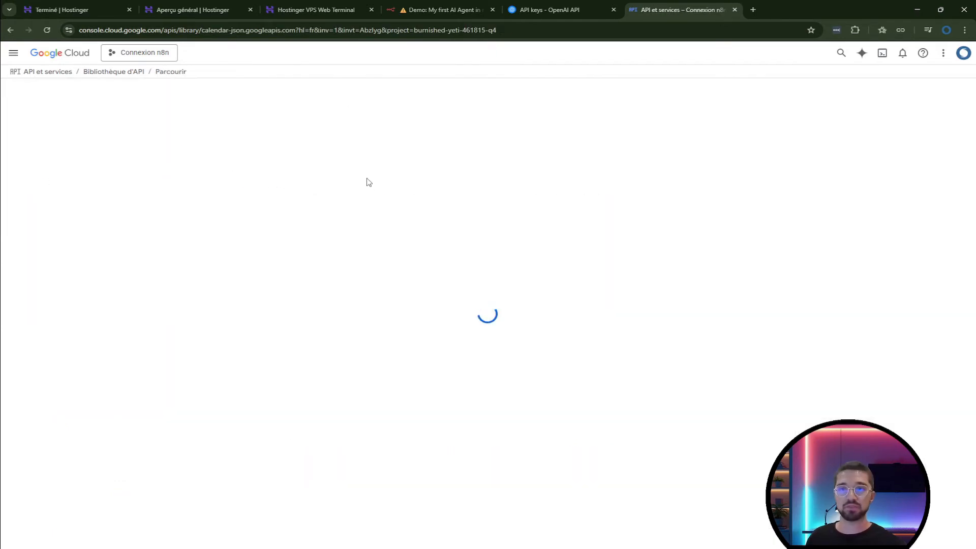
left_click(121, 177)
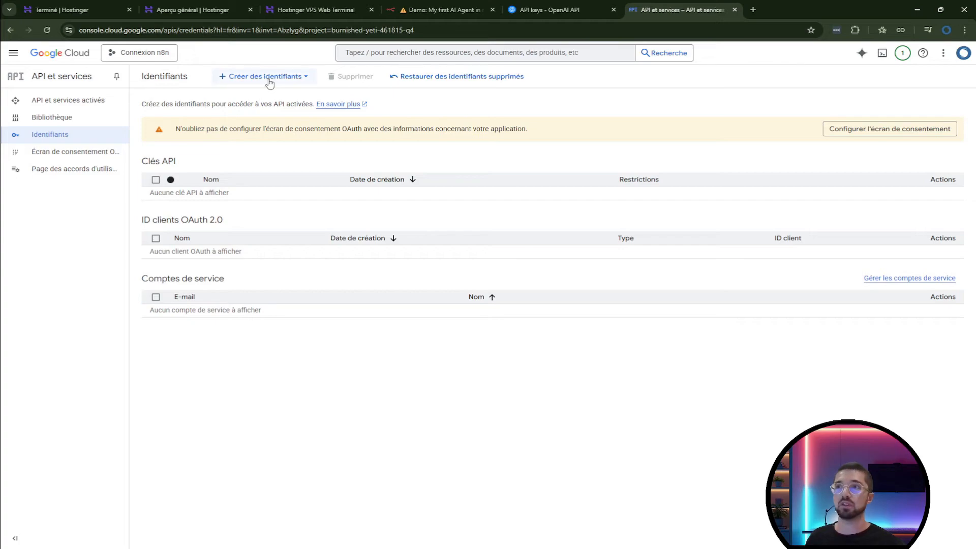
Start an OAuth client ID for the project and begin configuring the required consent screen.
left_click(267, 79)
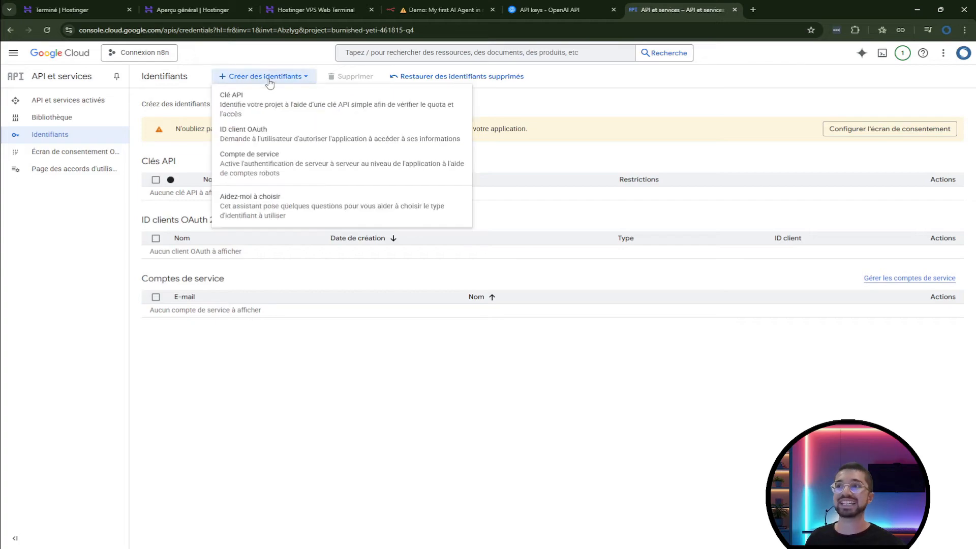
left_click(337, 142)
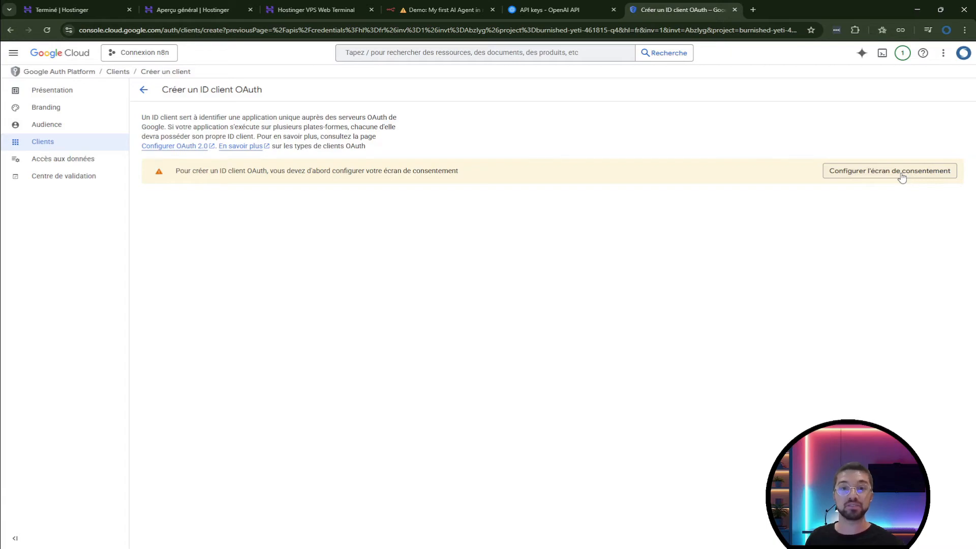
left_click(901, 175)
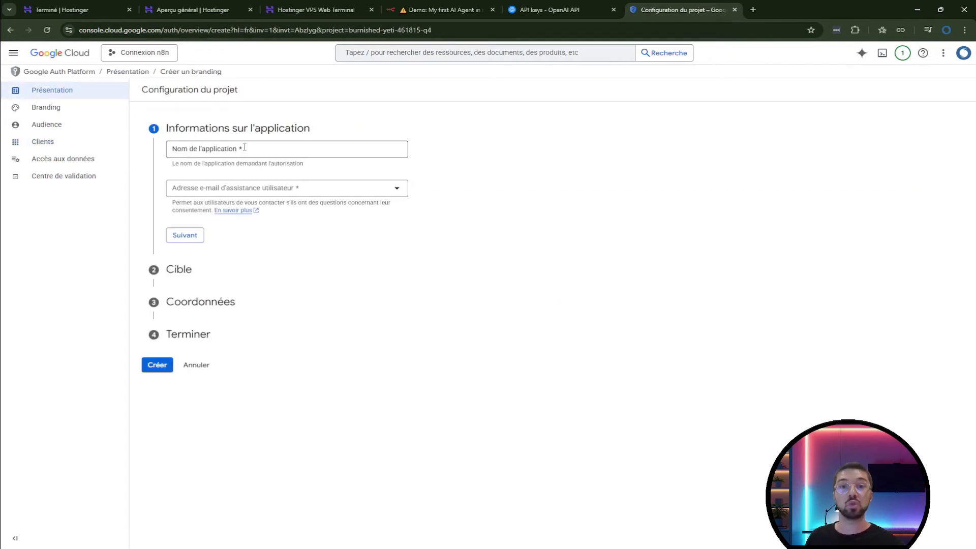
Set the consent screen's application name to n8n and select the account's e-mail as the user support address.
left_click(245, 149)
type("n8n")
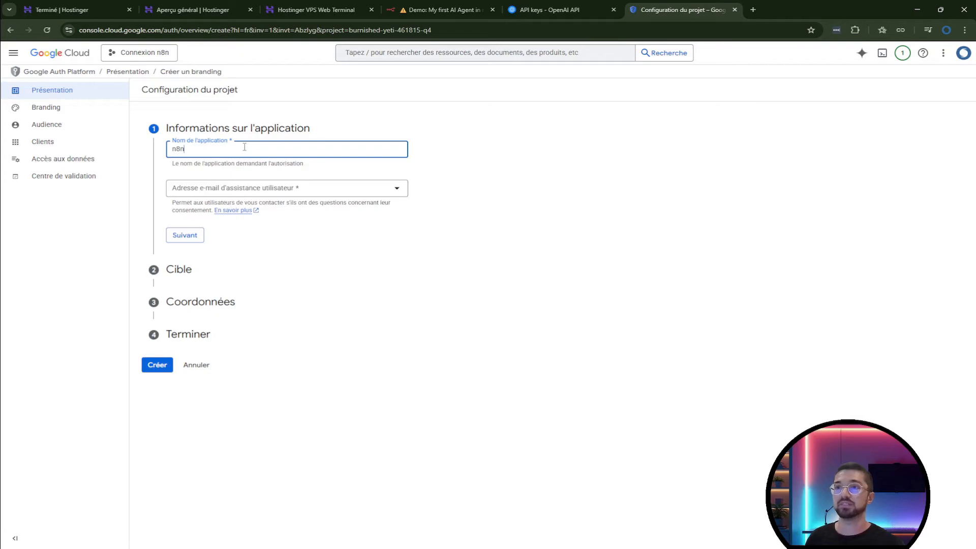
left_click(396, 189)
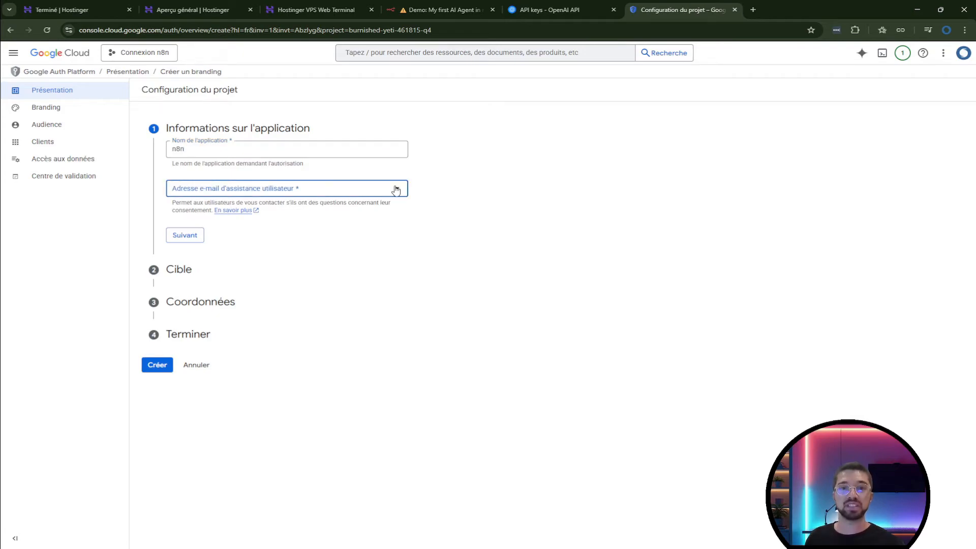
left_click(397, 189)
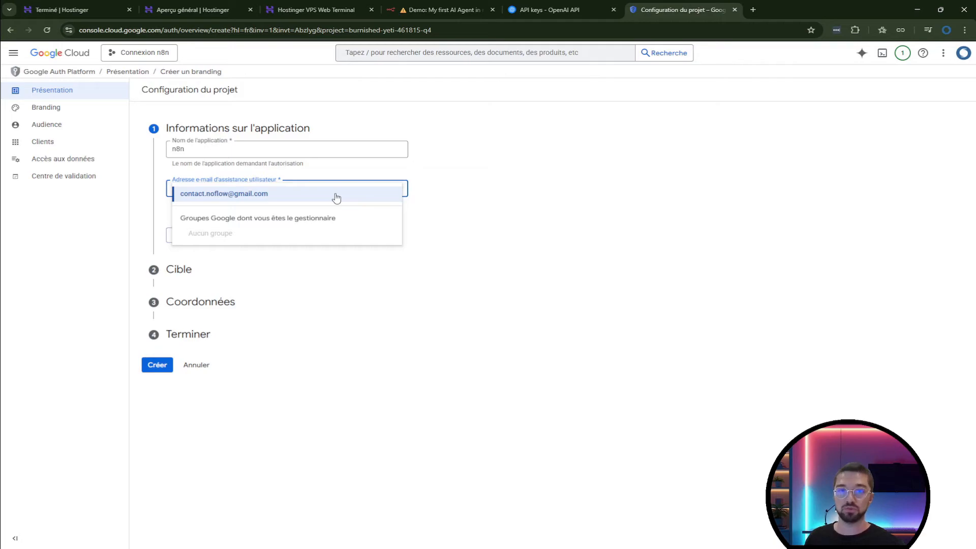
left_click(336, 194)
left_click(184, 235)
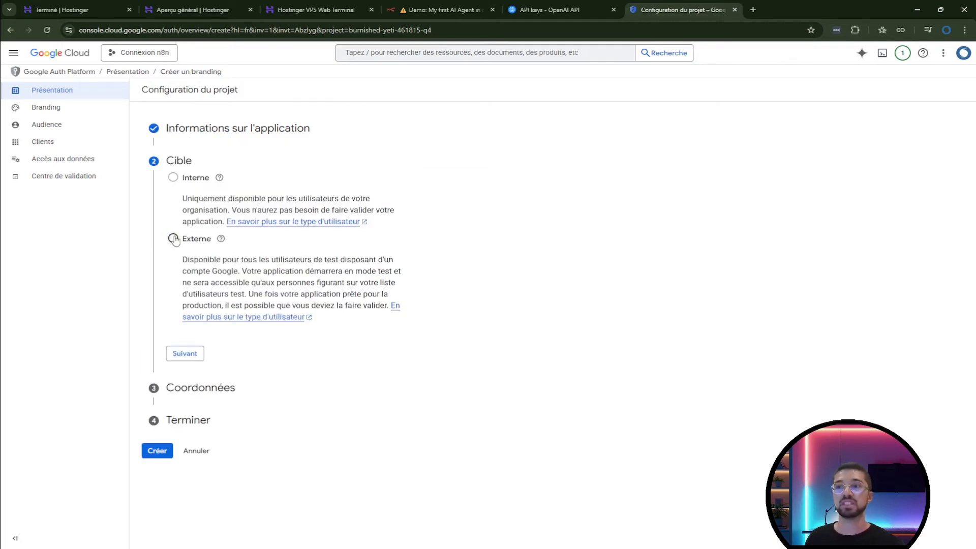
Set the audience to Externe, keep the prefilled contact e-mail, accept the user data policy and create the OAuth configuration.
left_click(173, 238)
left_click(184, 354)
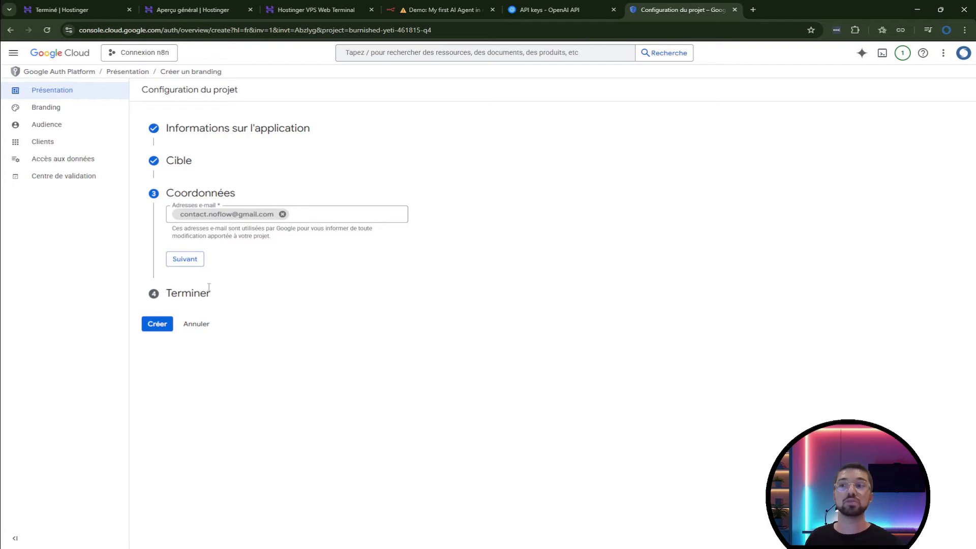
left_click(188, 259)
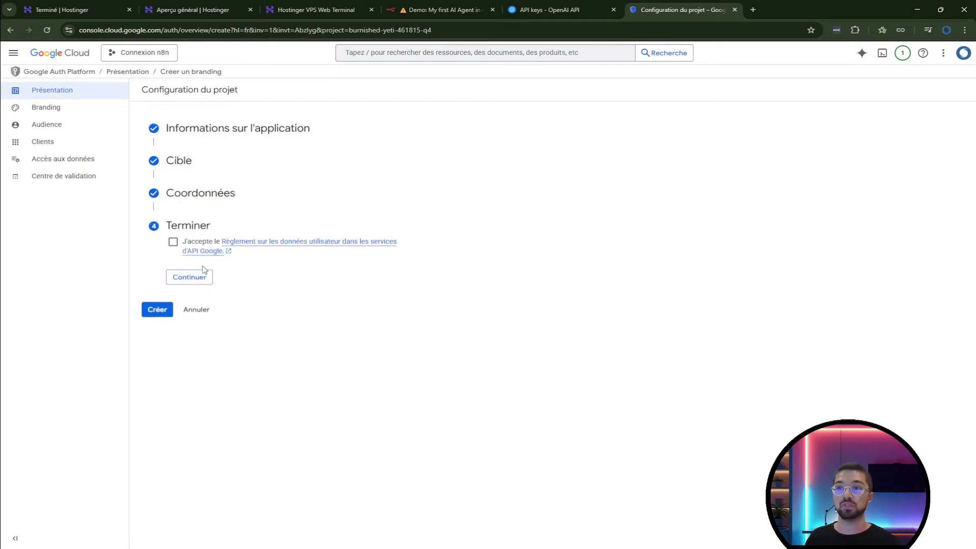
left_click(173, 242)
left_click(194, 278)
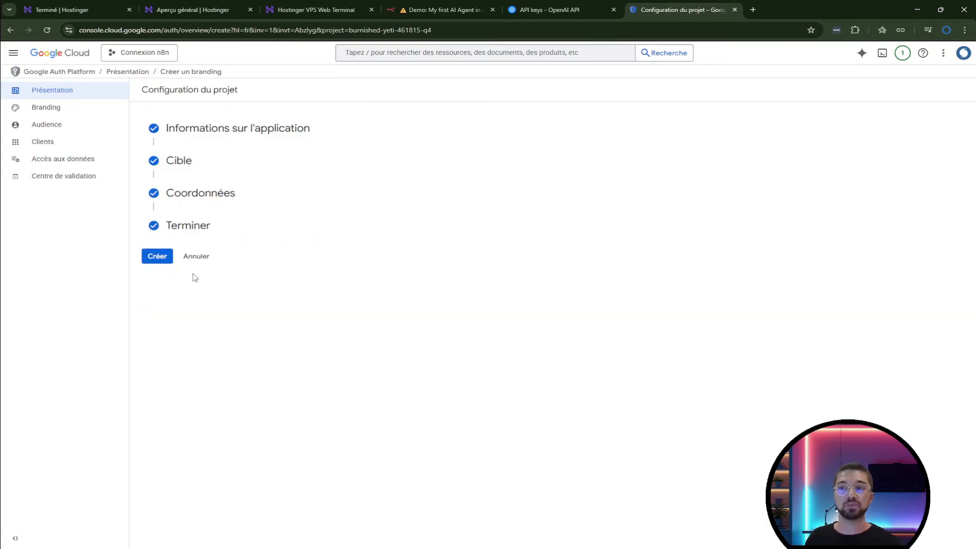
left_click(164, 257)
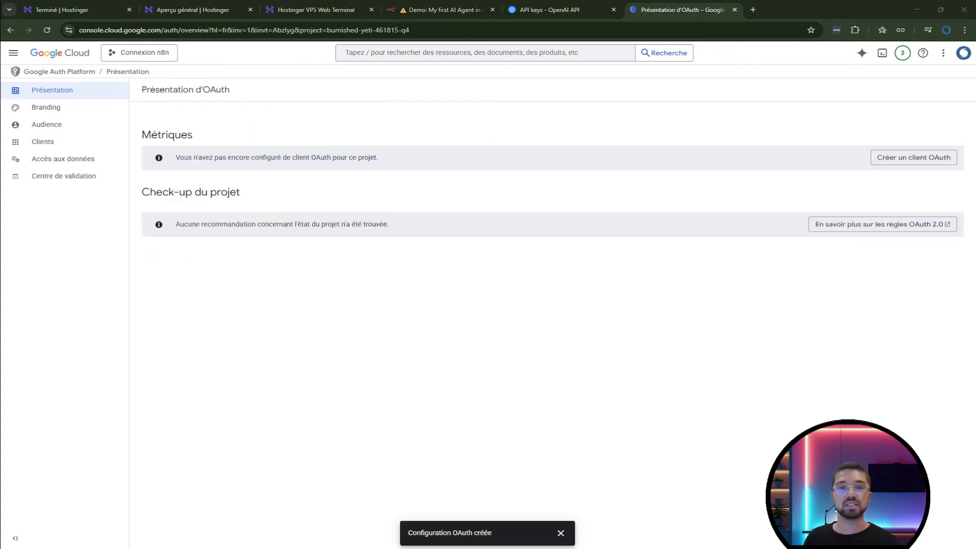
Start a new OAuth client with the application type Application Web and name it n8n.
left_click(913, 157)
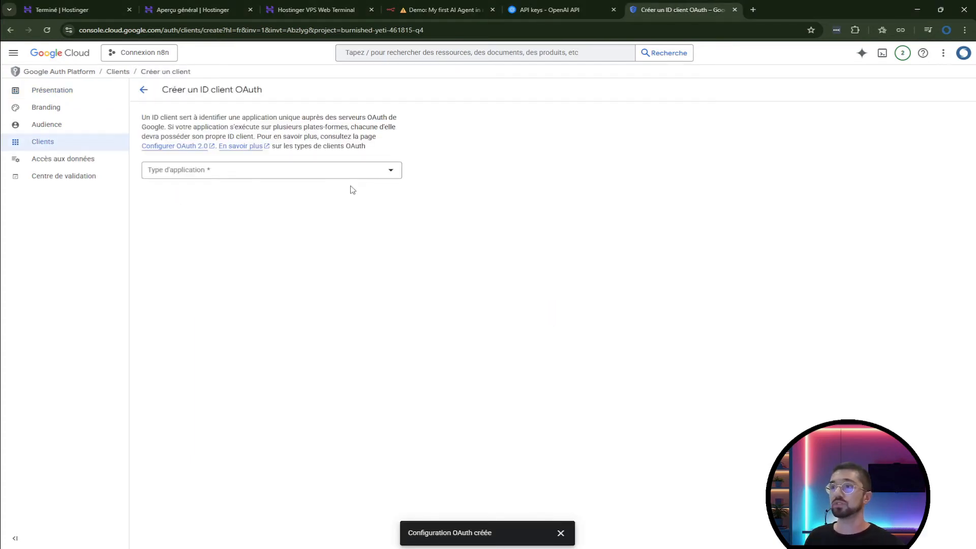
left_click(376, 175)
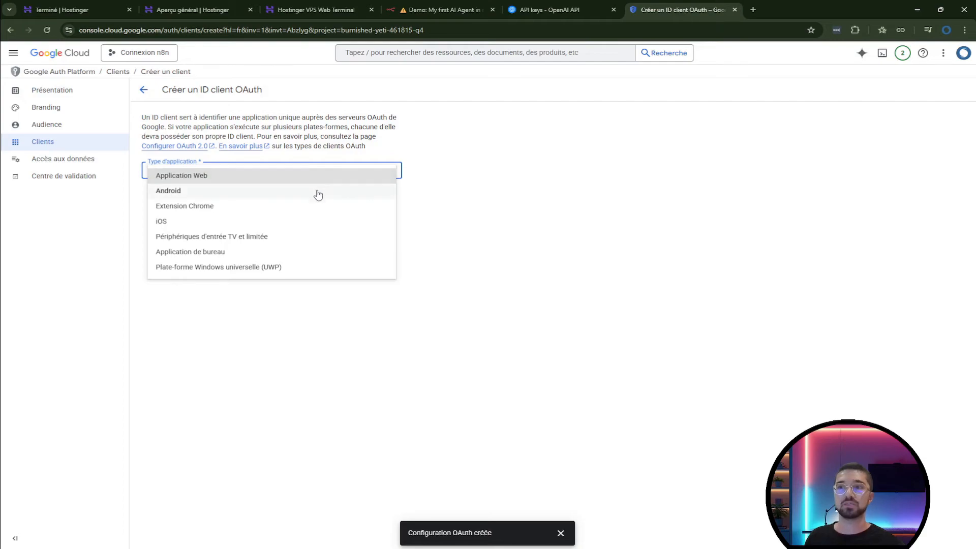
left_click(281, 180)
left_click(256, 198)
key("ctrl+a")
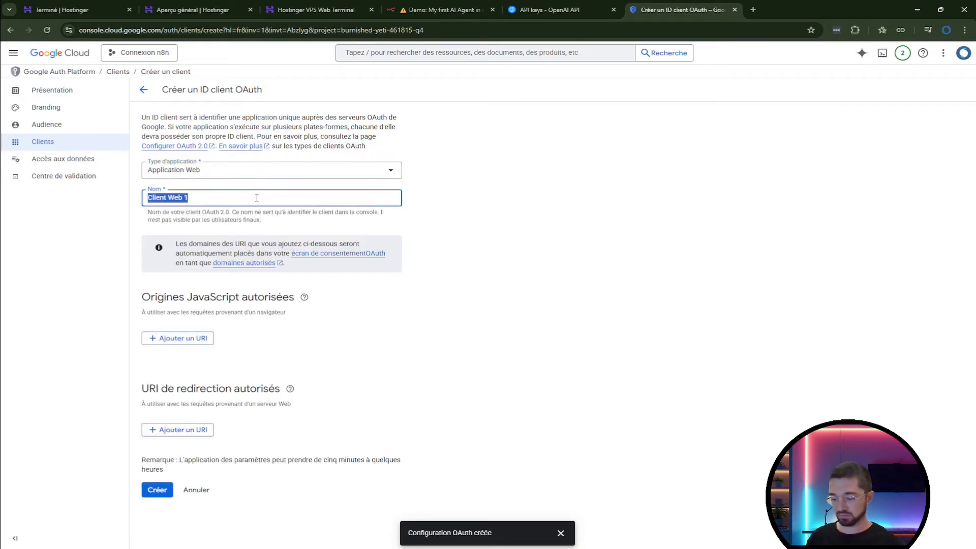
type("n8n")
left_click(370, 416)
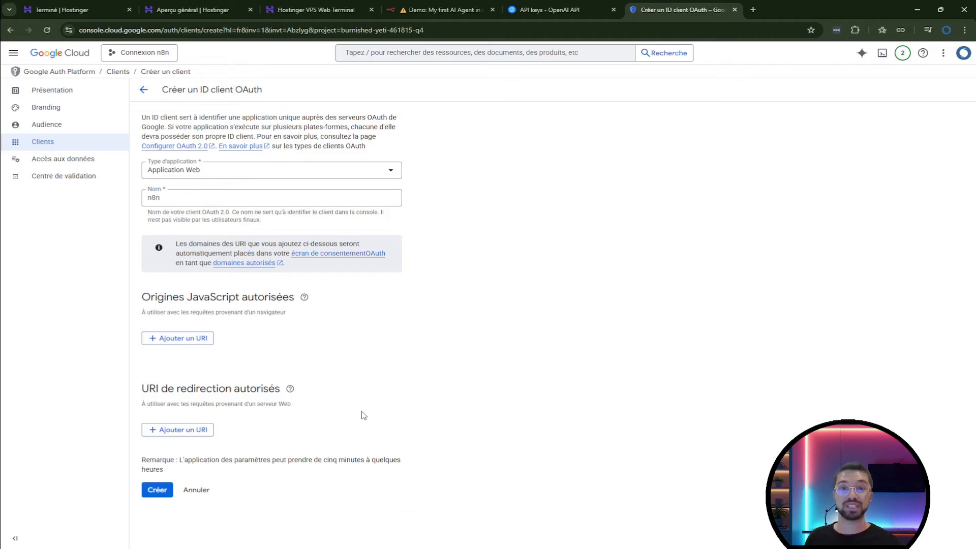
left_click(441, 10)
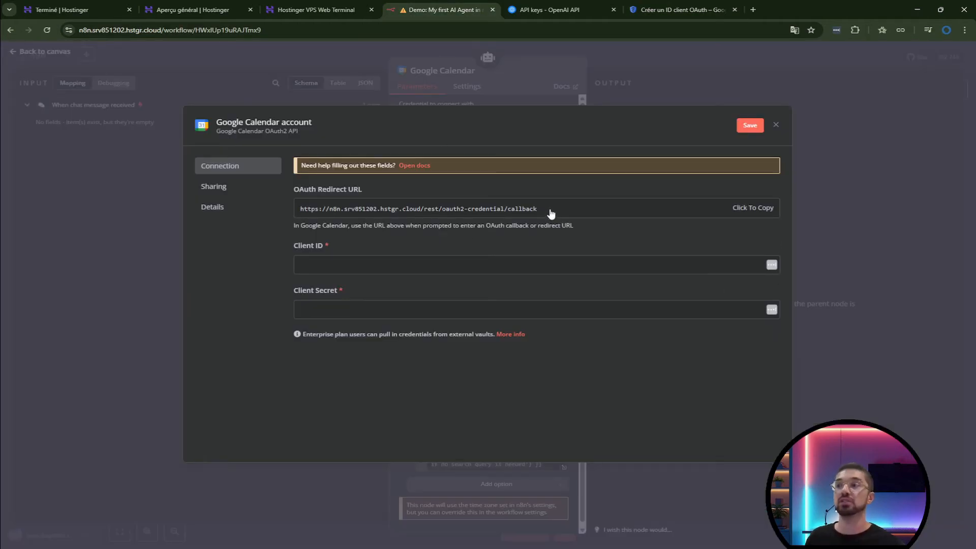
left_click(739, 214)
left_click(681, 9)
type("https://n8n.srv851202.hstgr.cloud/rest/oauth2-credential/callback")
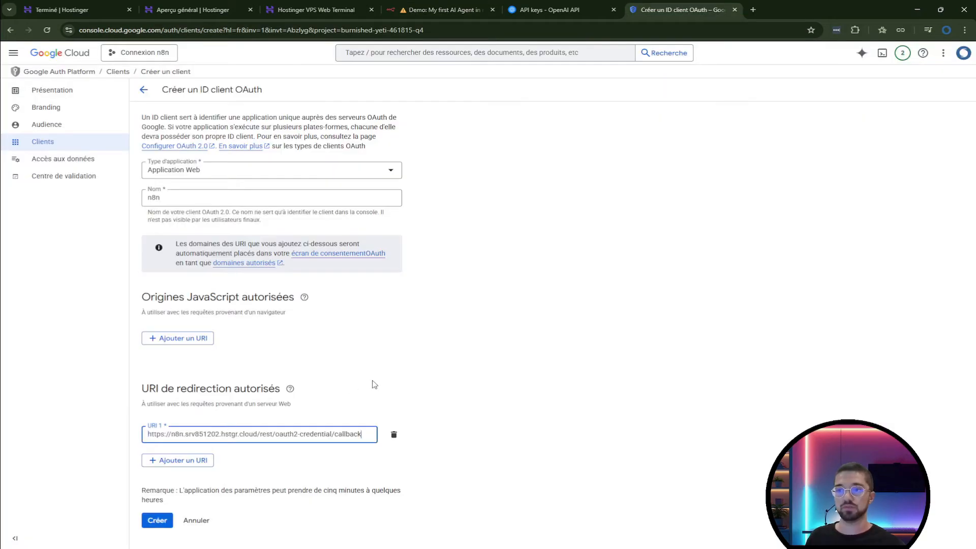
left_click(158, 522)
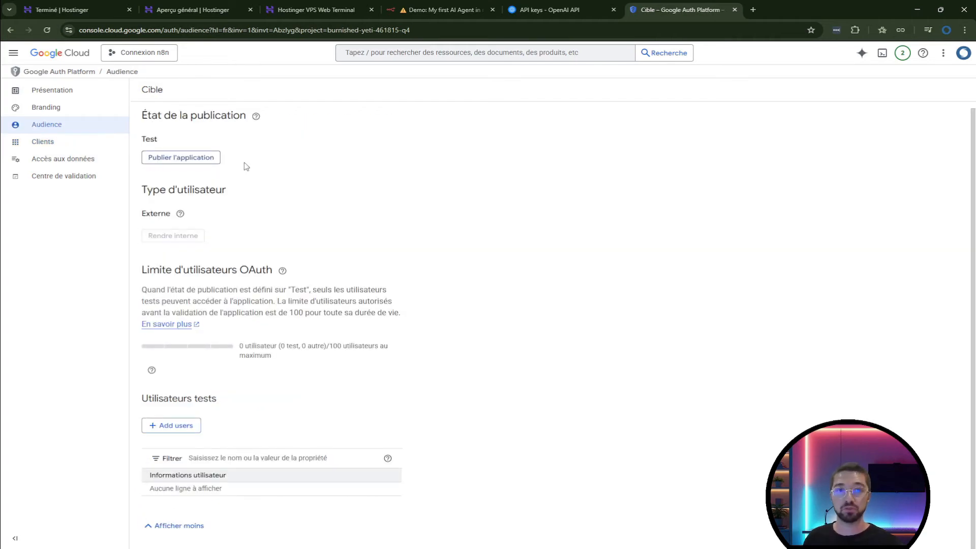
Publish the OAuth application from its audience settings and confirm the publication.
left_click(208, 158)
left_click(602, 347)
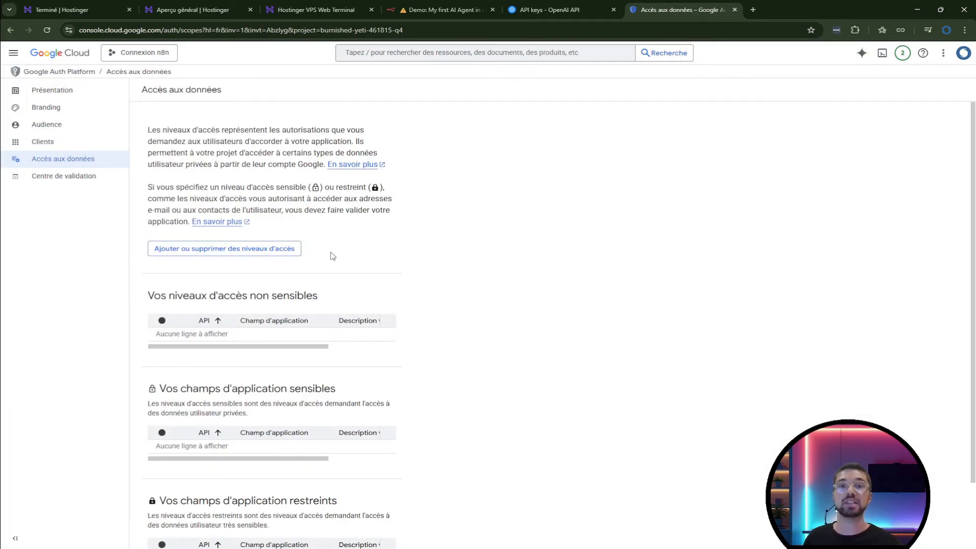
Add the Google Calendar API scopes calendar.events.freebusy, calendar.events.public.readonly, calendar.settings.readonly and calendar.freebusy to the OAuth app's data access and save.
left_click(284, 256)
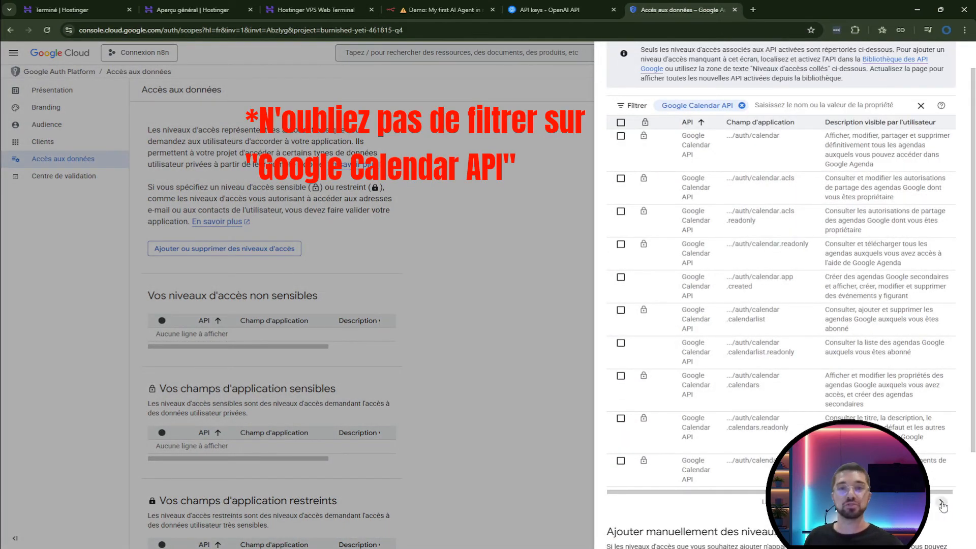
left_click(941, 504)
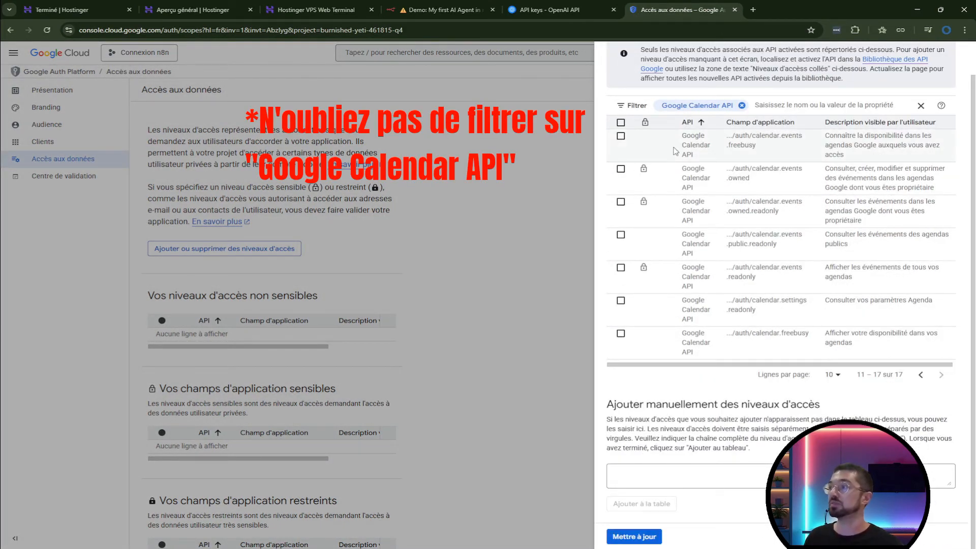
left_click(621, 137)
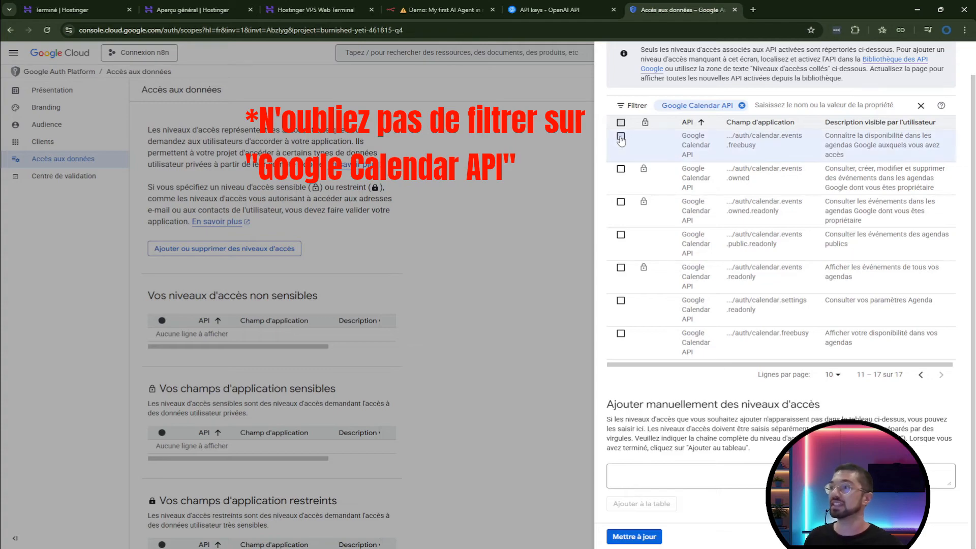
left_click(621, 236)
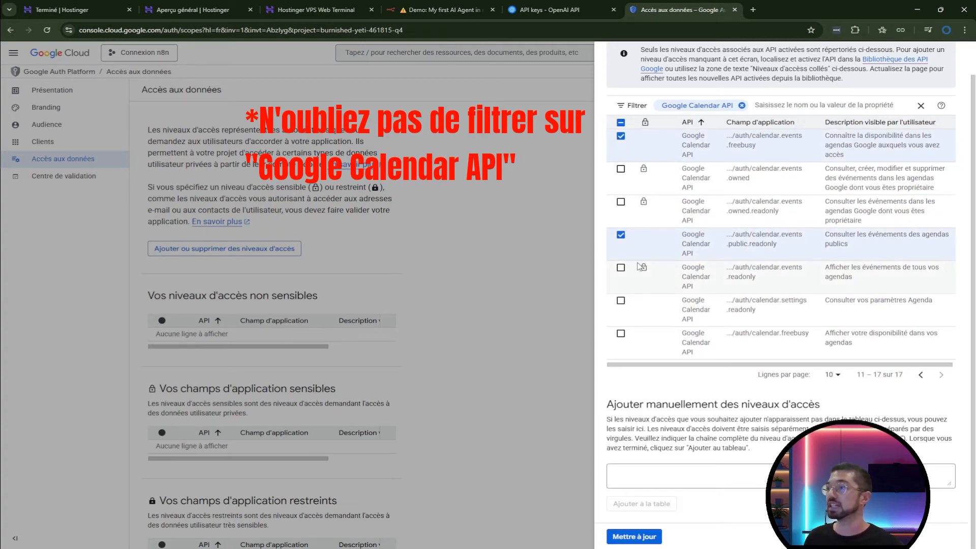
left_click(620, 305)
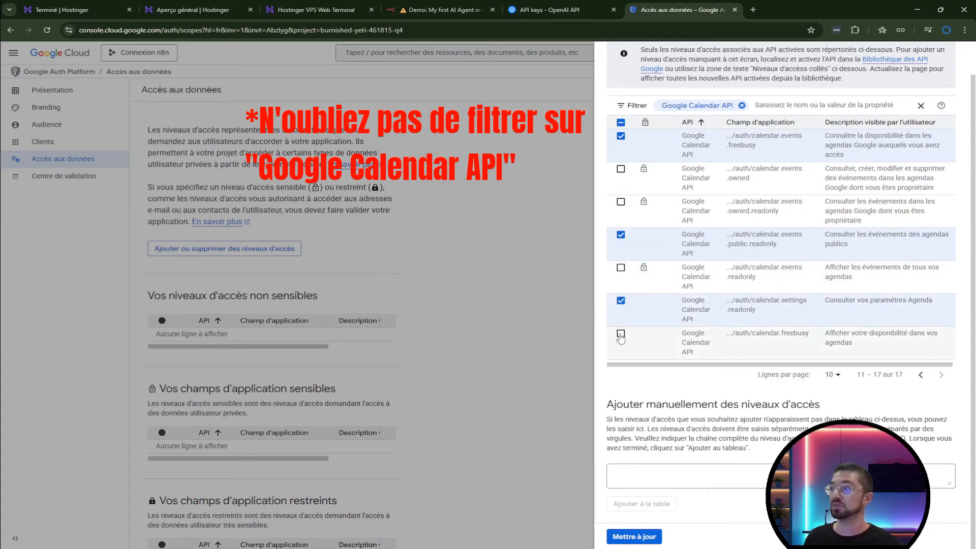
left_click(621, 335)
left_click(634, 537)
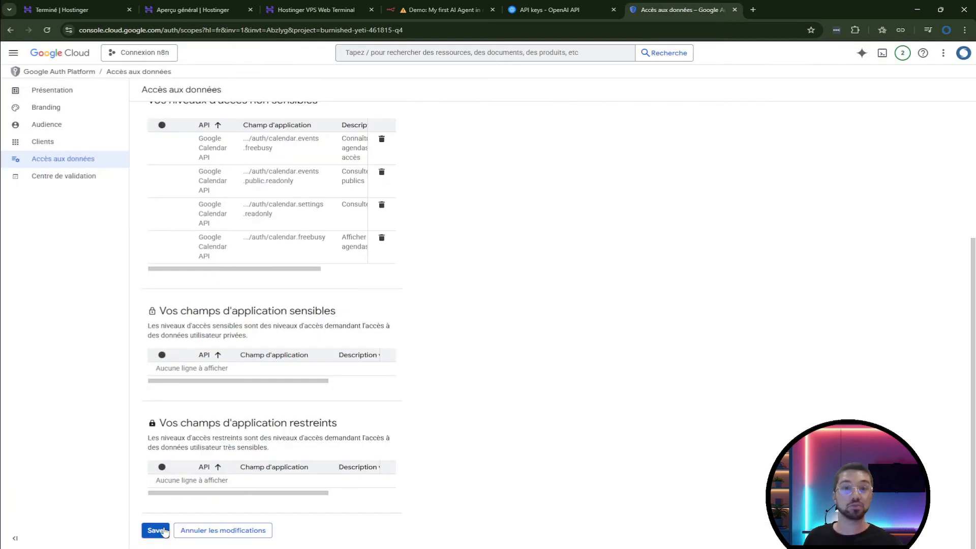
left_click(155, 531)
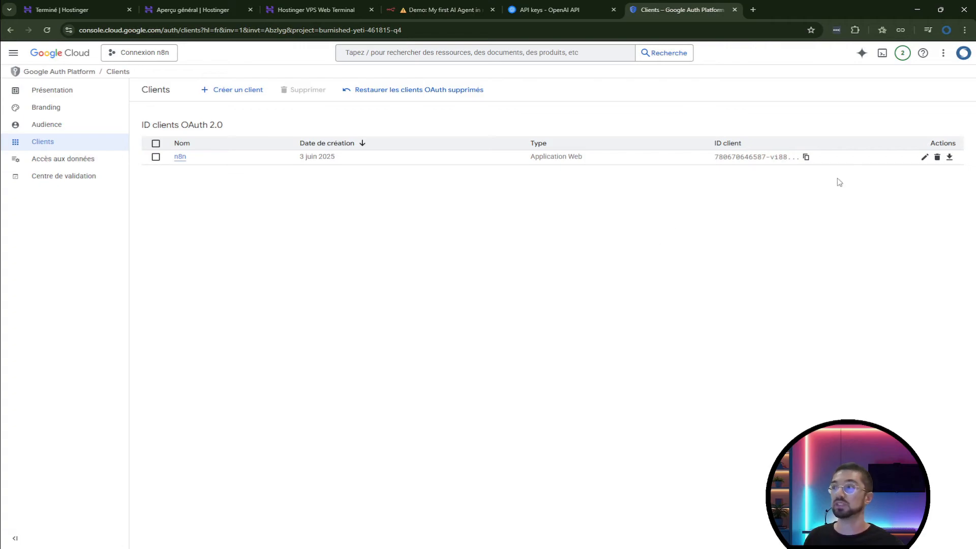
Enter the n8n client's Client ID and Client Secret in n8n's Google Calendar credential, and authorise it with Google, granting hstgr.cloud all requested access.
left_click(949, 158)
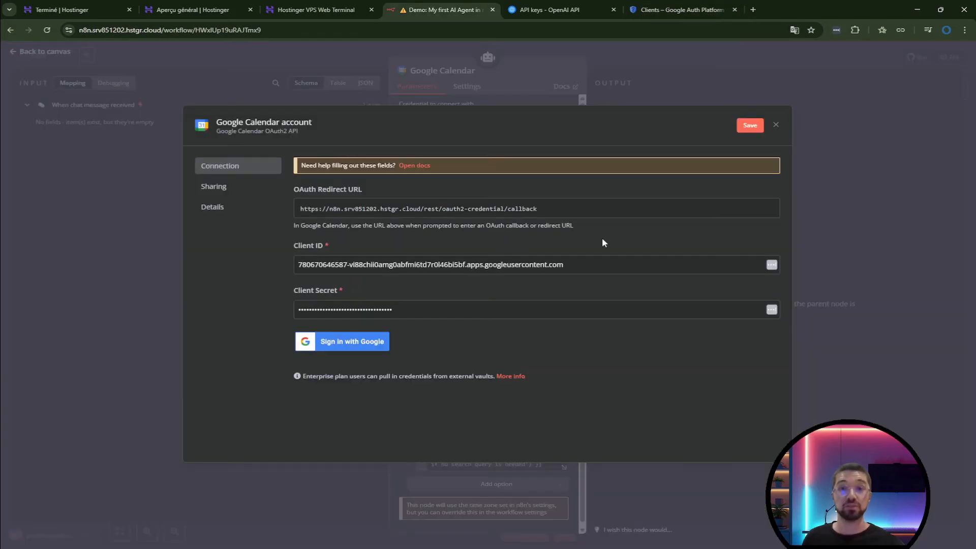
left_click(380, 345)
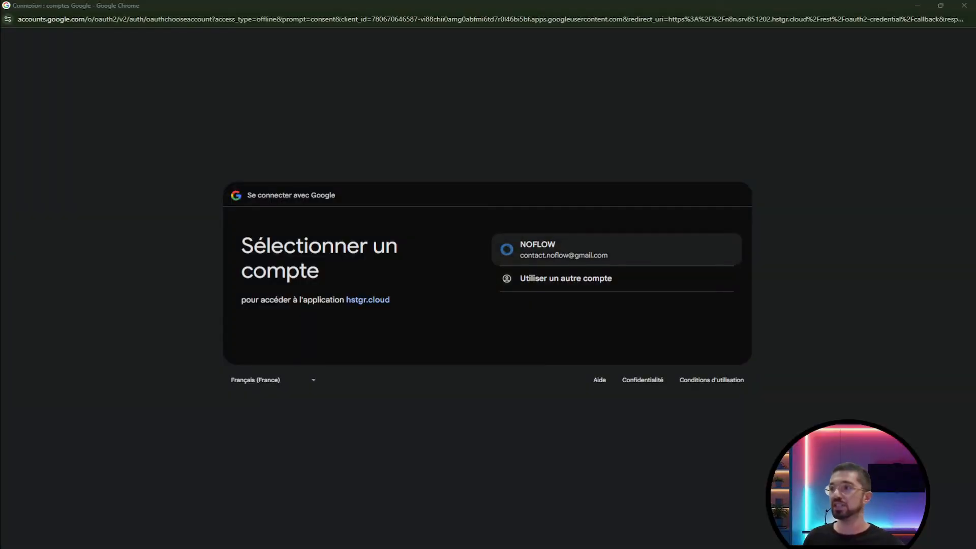
left_click(598, 250)
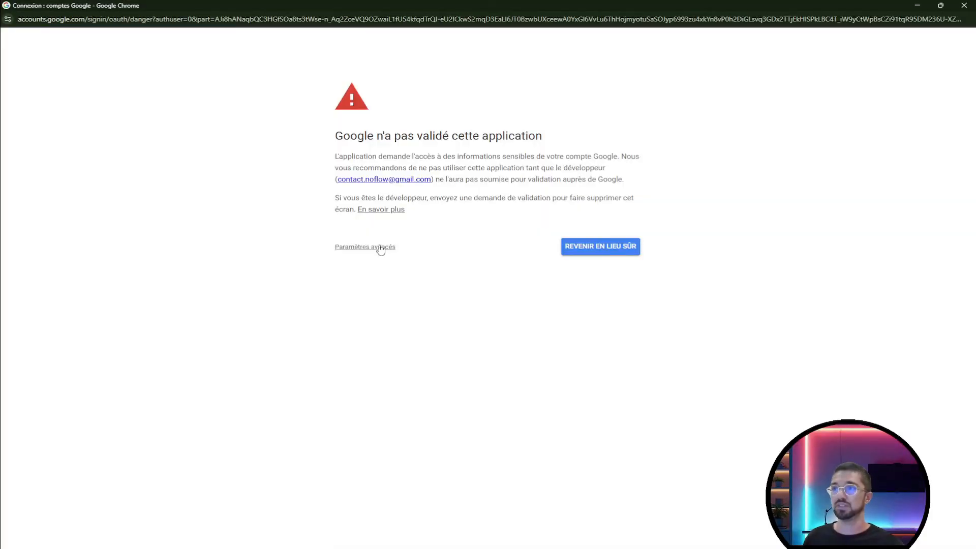
left_click(380, 248)
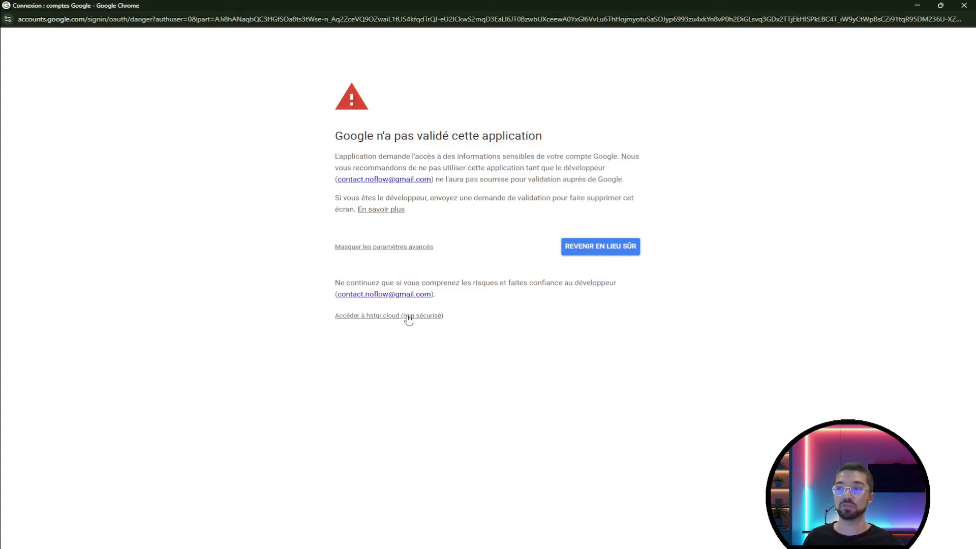
left_click(408, 317)
left_click(514, 142)
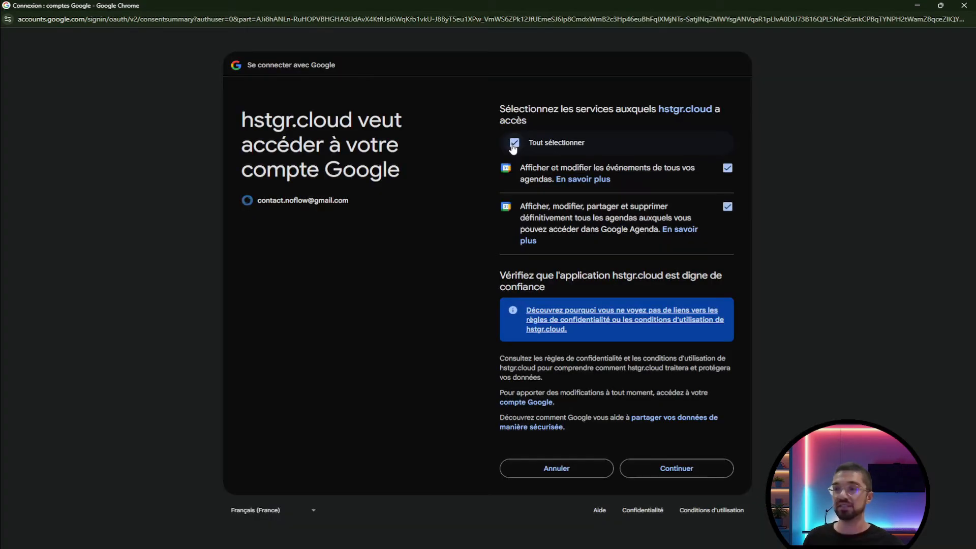
left_click(680, 470)
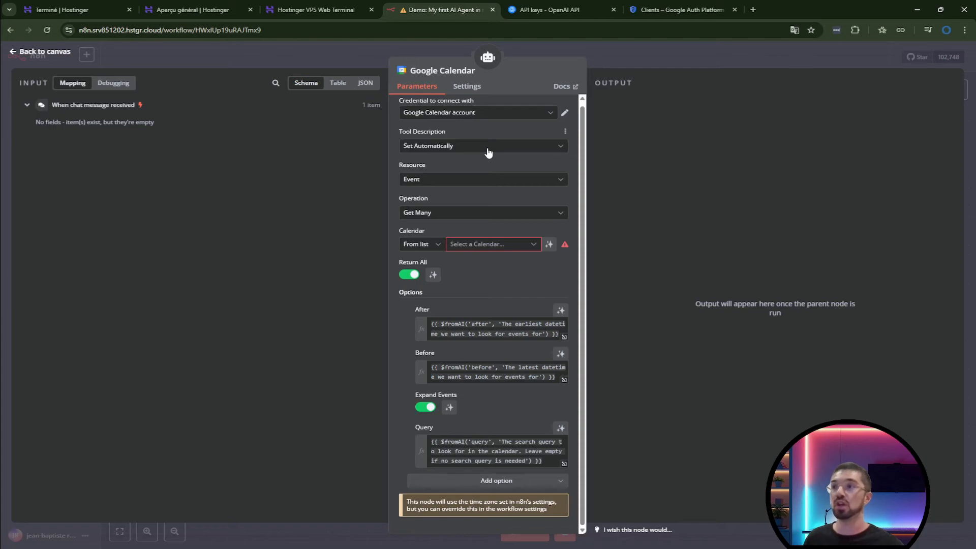
Set the Google Calendar tool to an automatic description, the Event resource and the Get Many operation, and select the account's own calendar.
left_click(488, 152)
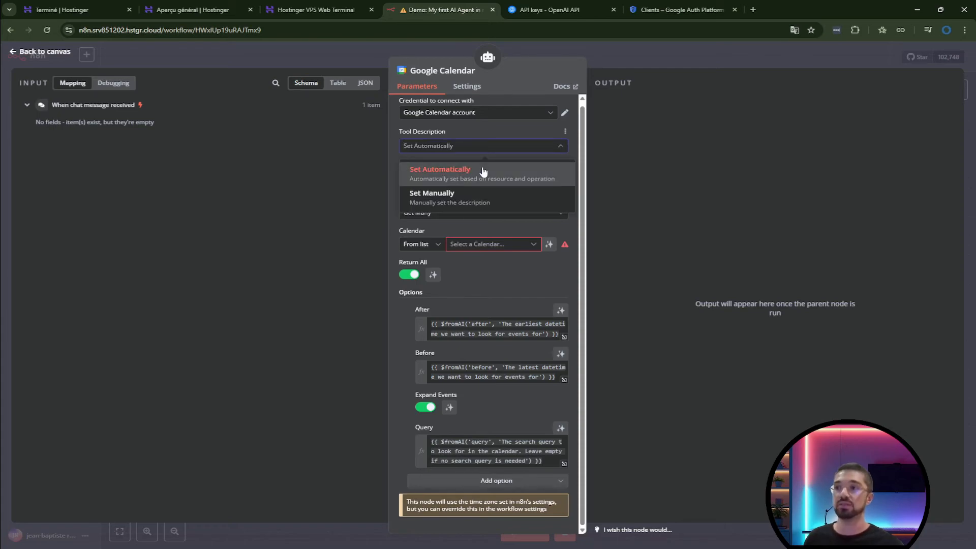
left_click(483, 172)
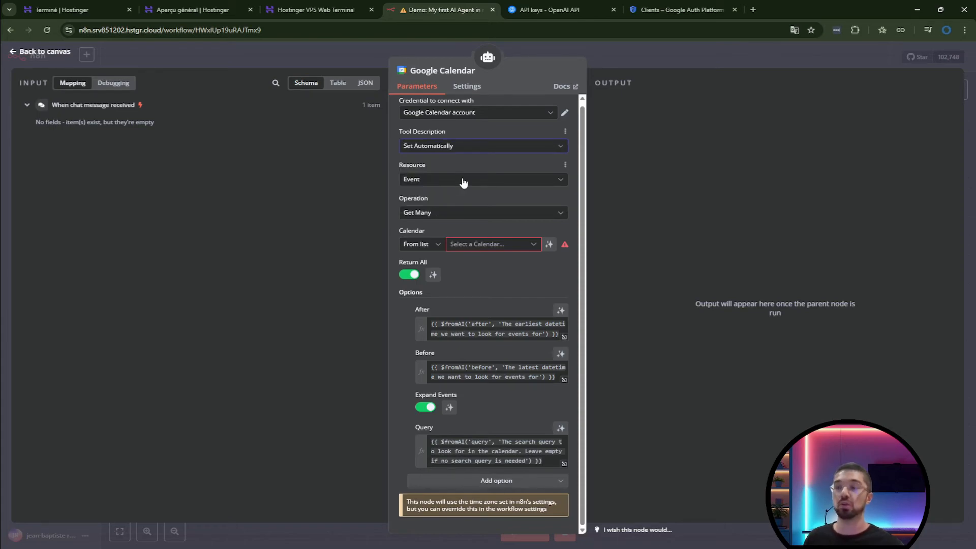
left_click(463, 181)
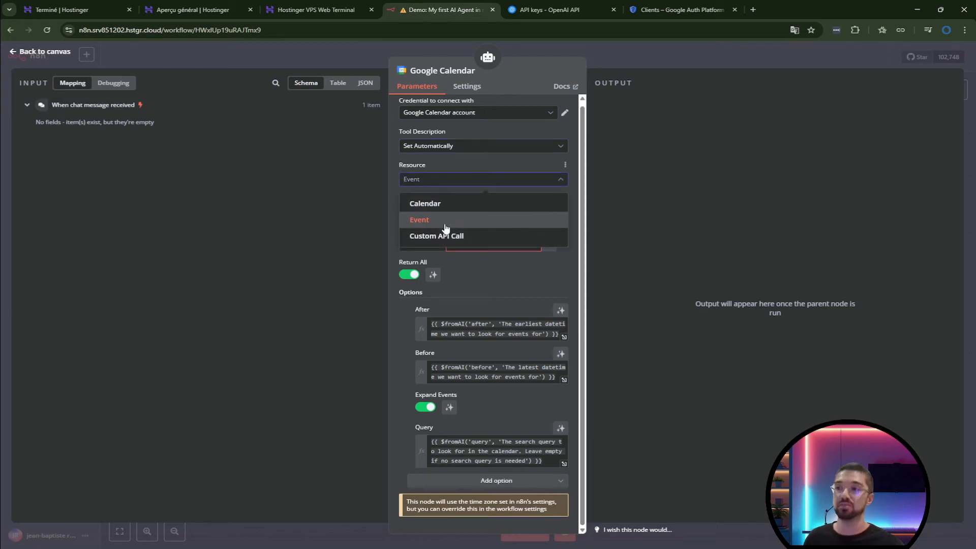
left_click(459, 182)
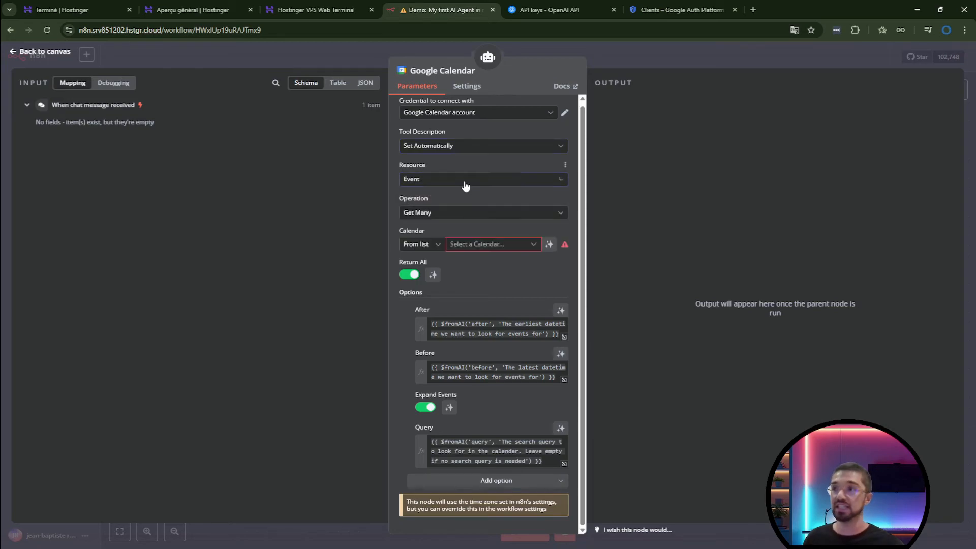
left_click(456, 216)
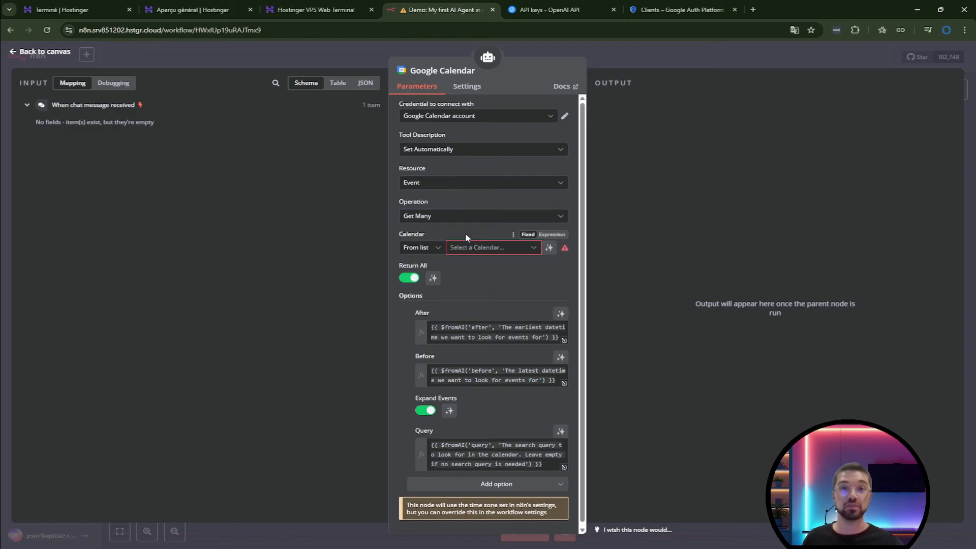
left_click(470, 248)
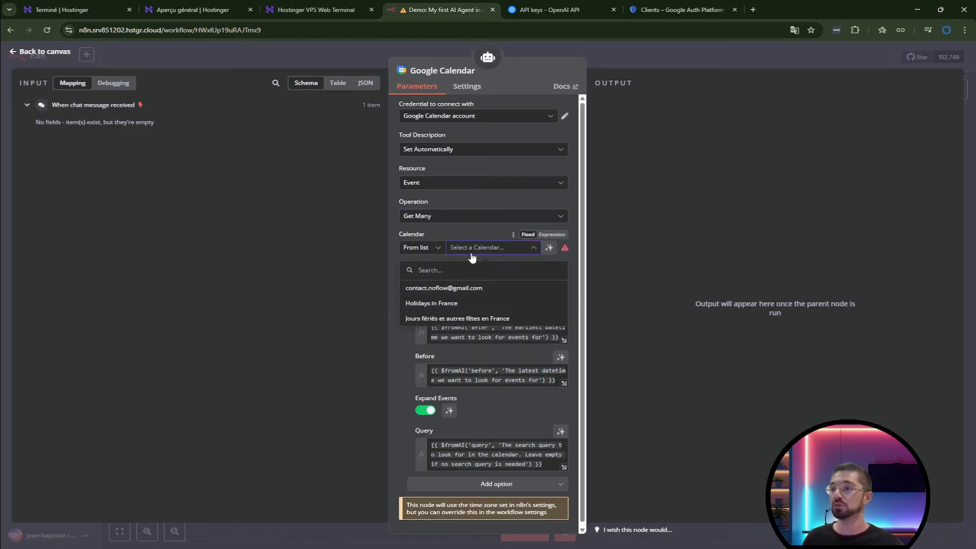
left_click(493, 290)
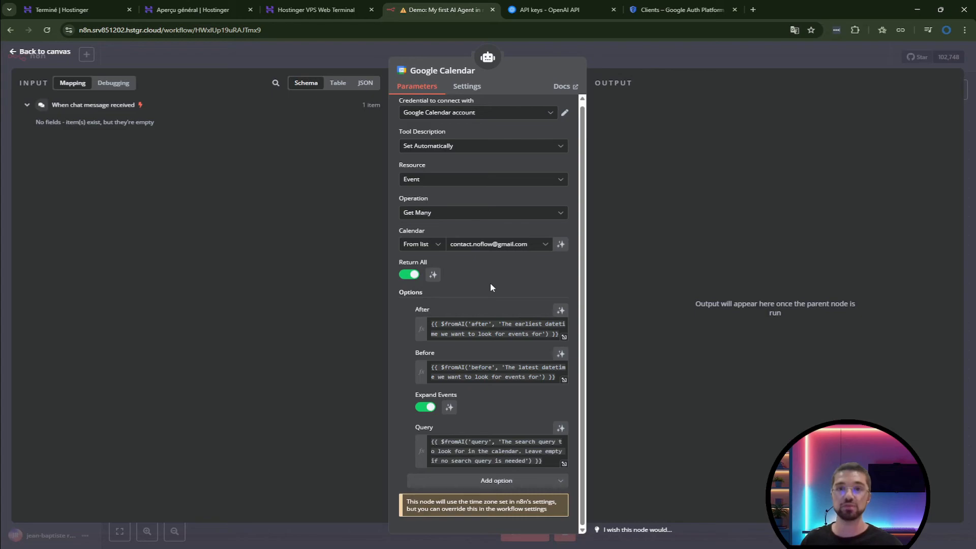
key("Escape")
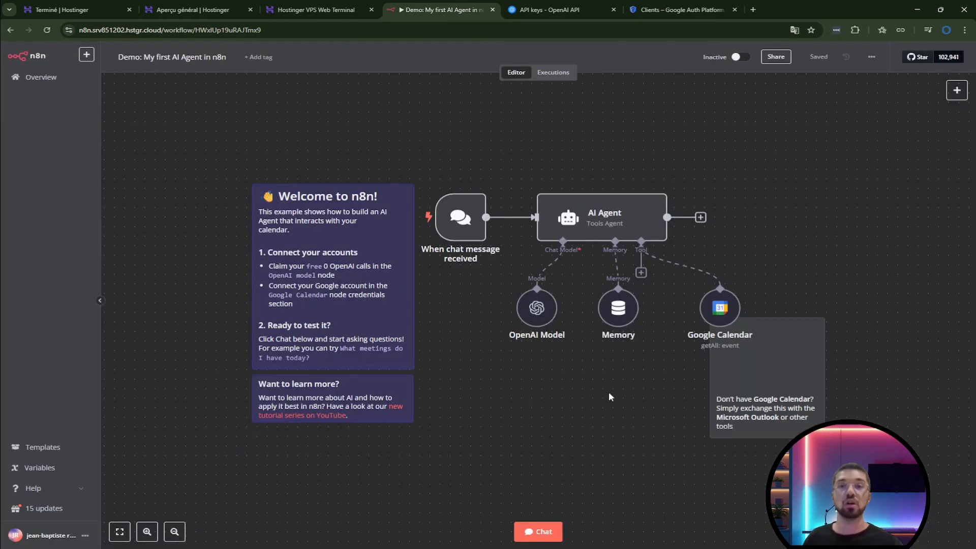
Examine the Memory node's session ID and context window length settings.
double_click(619, 310)
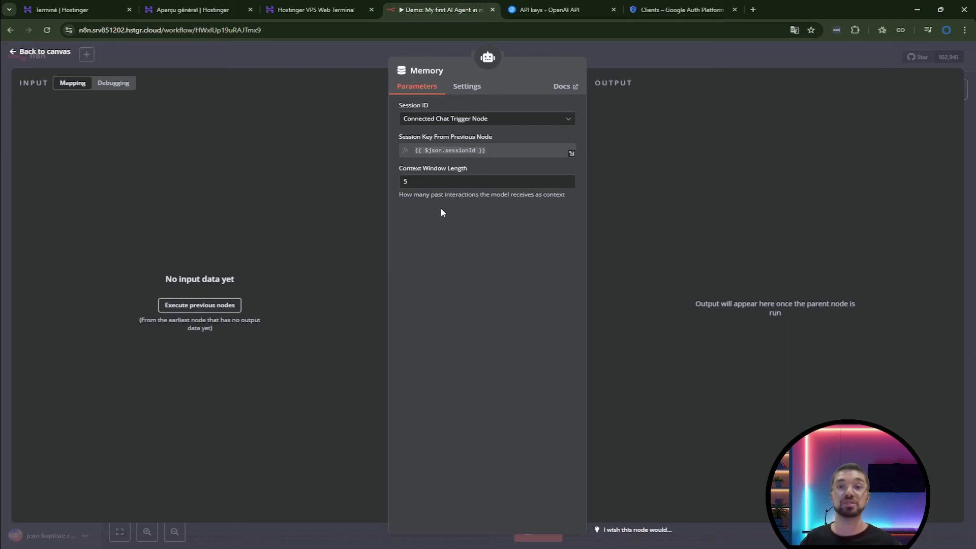
key("Escape")
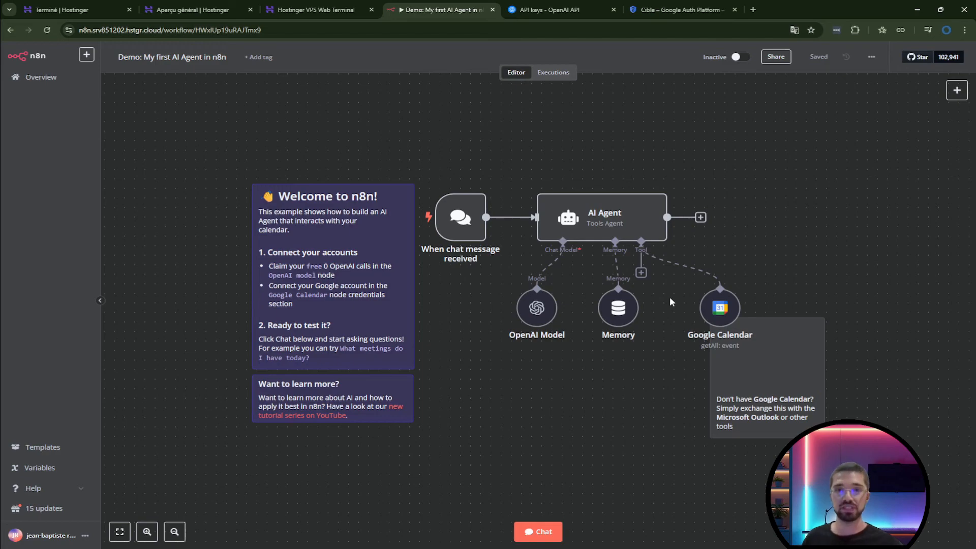
Add a Google Docs Tool to the AI Agent's tools.
left_click(642, 273)
type("google do")
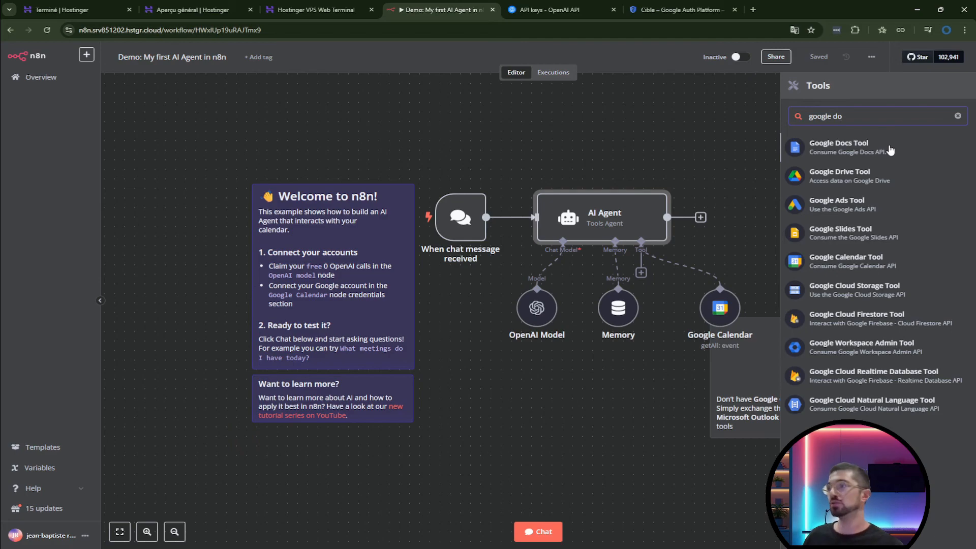
left_click(864, 148)
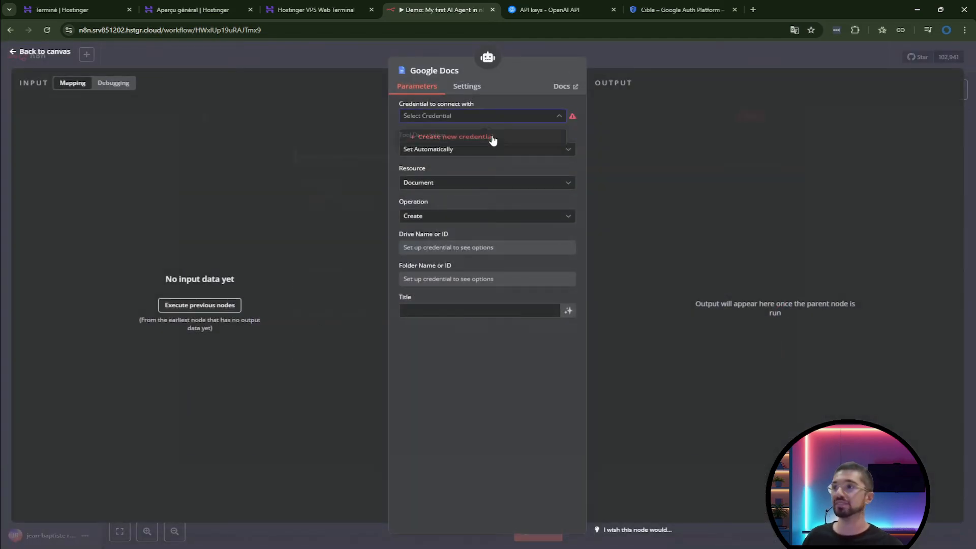
Create a Google Docs OAuth2 credential with the n8n client's Client ID and Client Secret, and connect it by signing in with Google.
left_click(492, 140)
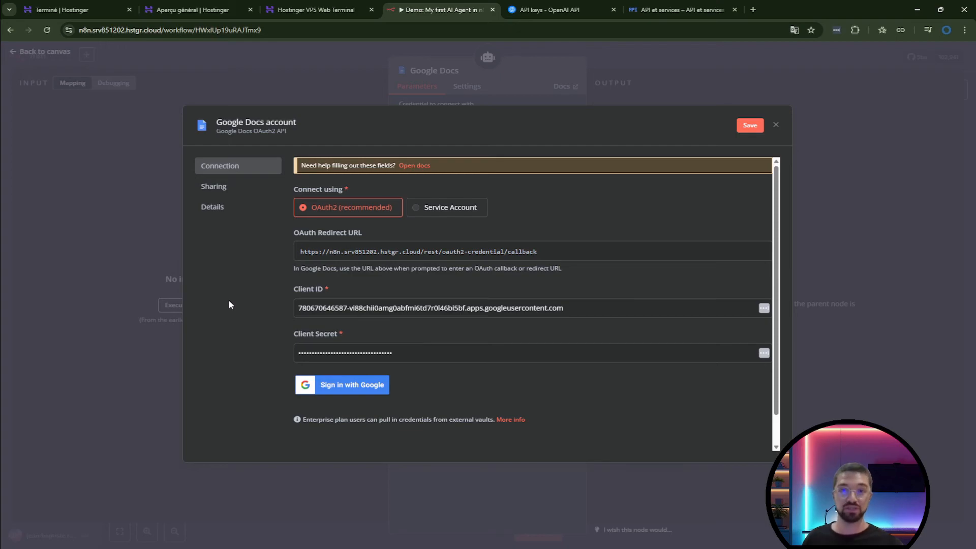
left_click(362, 387)
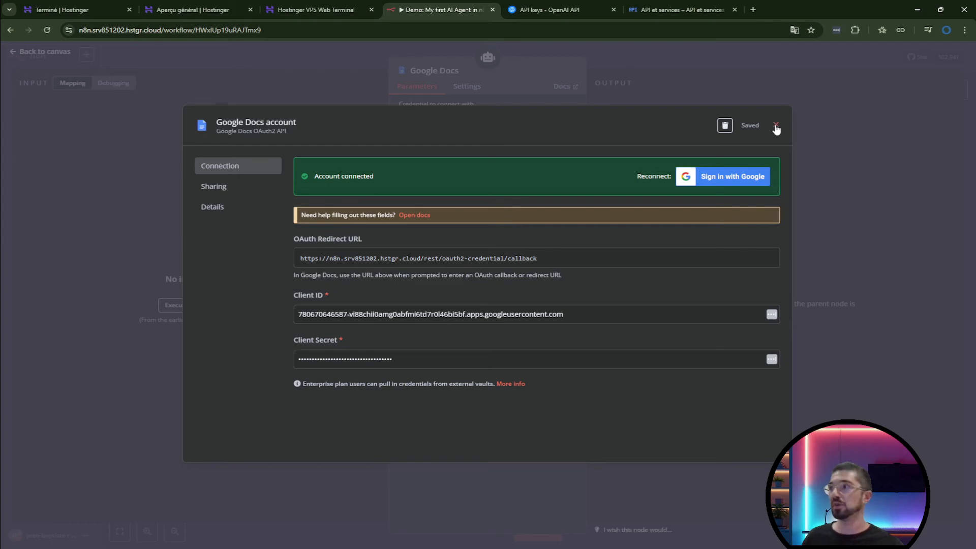
left_click(776, 127)
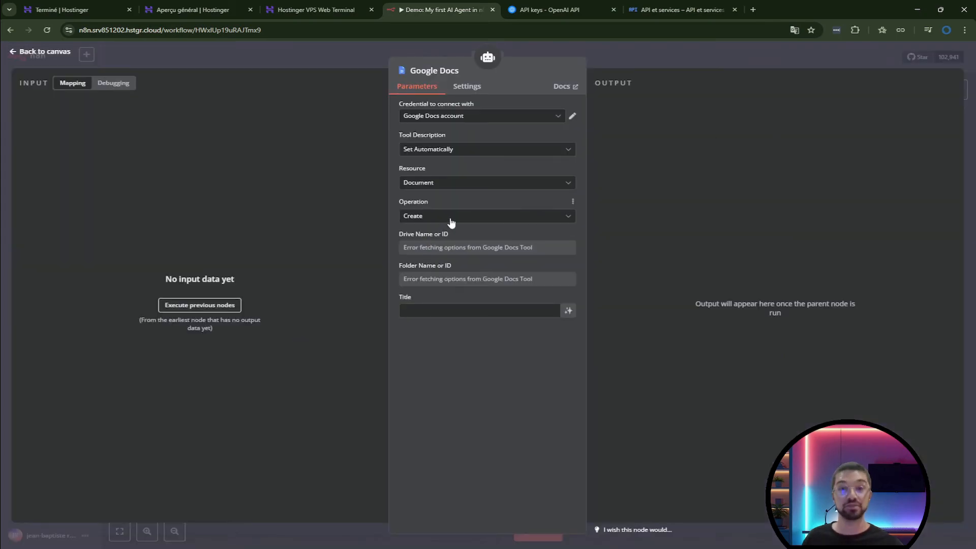
Set the Google Docs tool's operation to Get and paste the NOFLOW FAQ document's ID from its URL into Doc ID or URL.
left_click(451, 218)
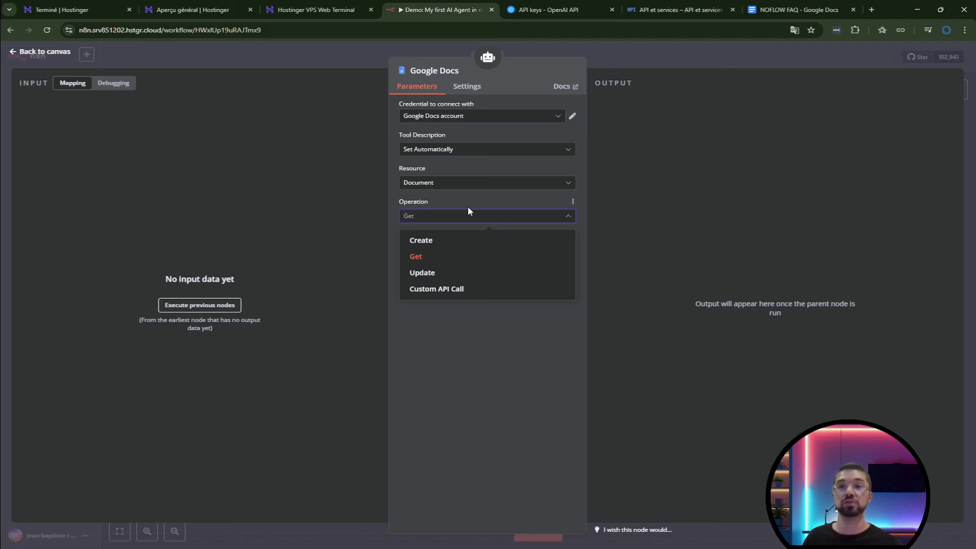
left_click(479, 254)
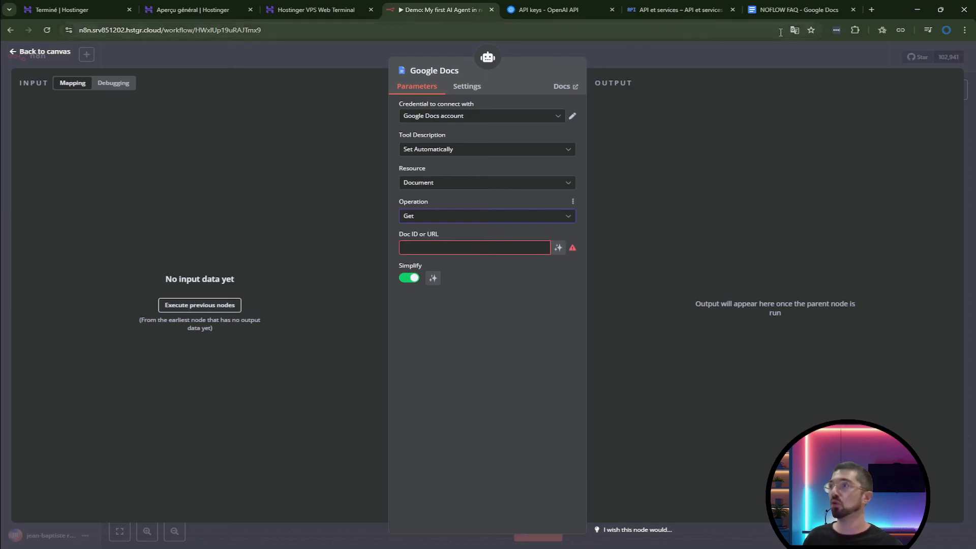
left_click(798, 9)
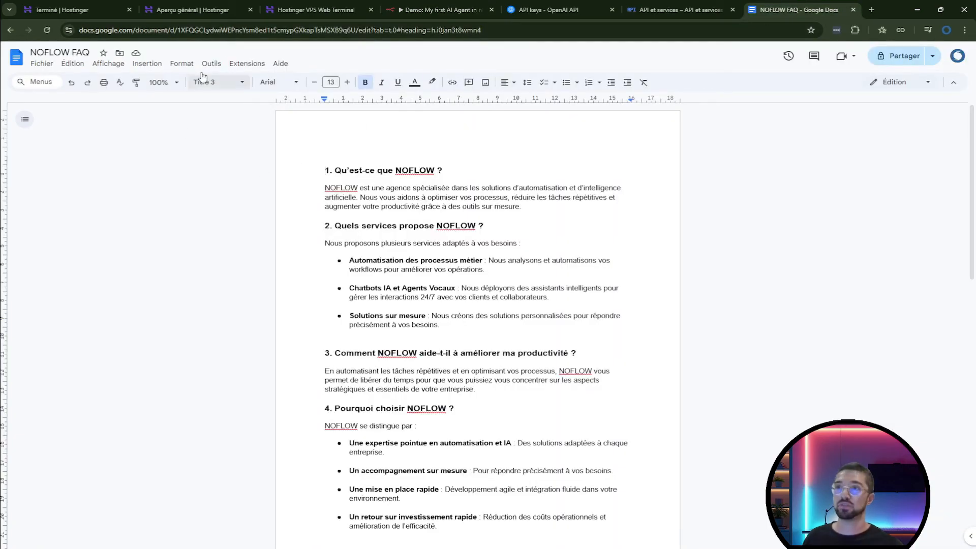
double_click(247, 29)
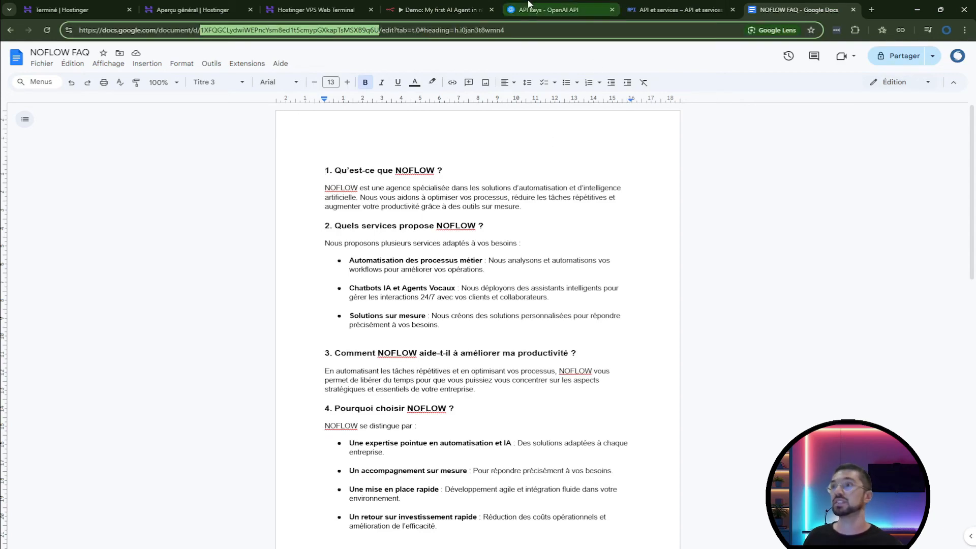
left_click(447, 9)
left_click(462, 256)
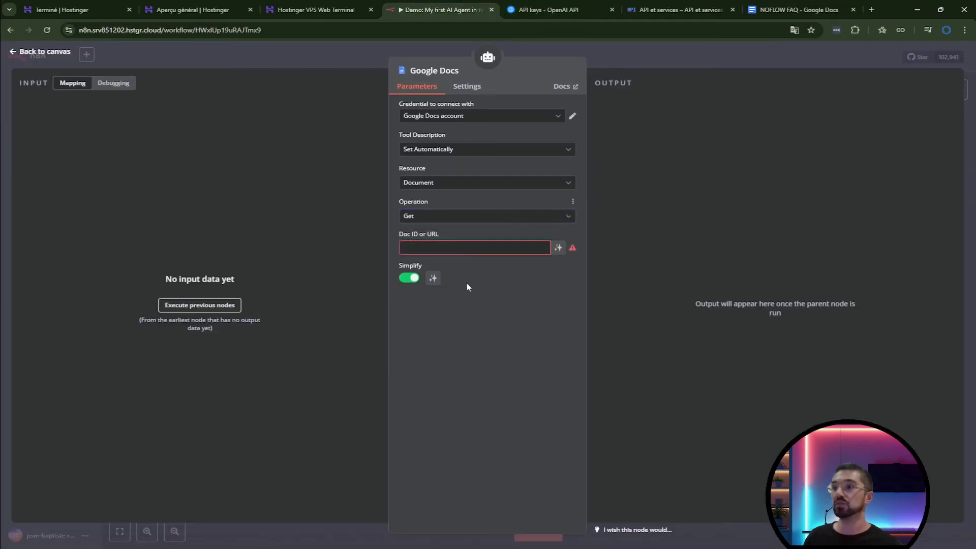
key("ctrl+v")
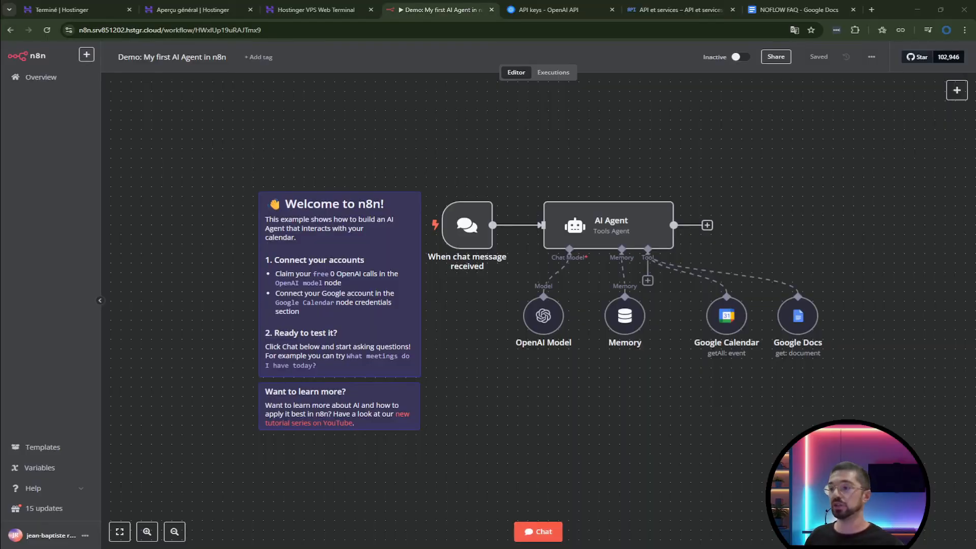
Open the workflow chat, ask the agent "Bonjour, qu'est-ce que NOFLOW ?" and read its full reply.
left_click(538, 532)
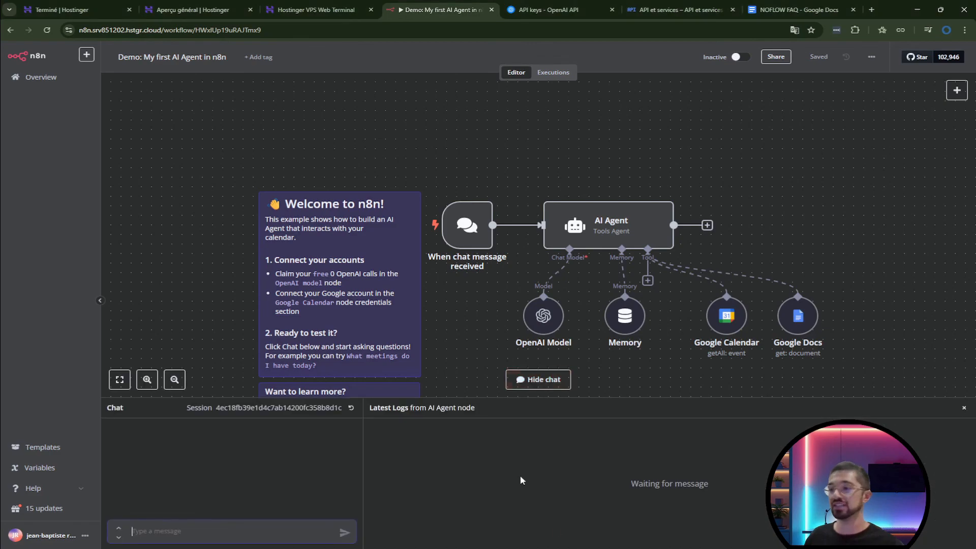
left_click(288, 524)
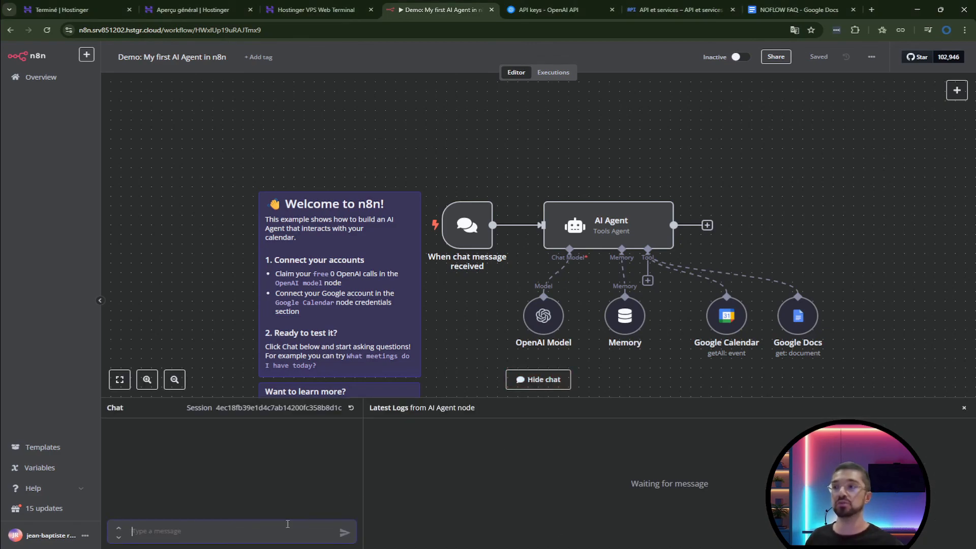
type("Bonjour, qu'est-ce que NOFLOW ?")
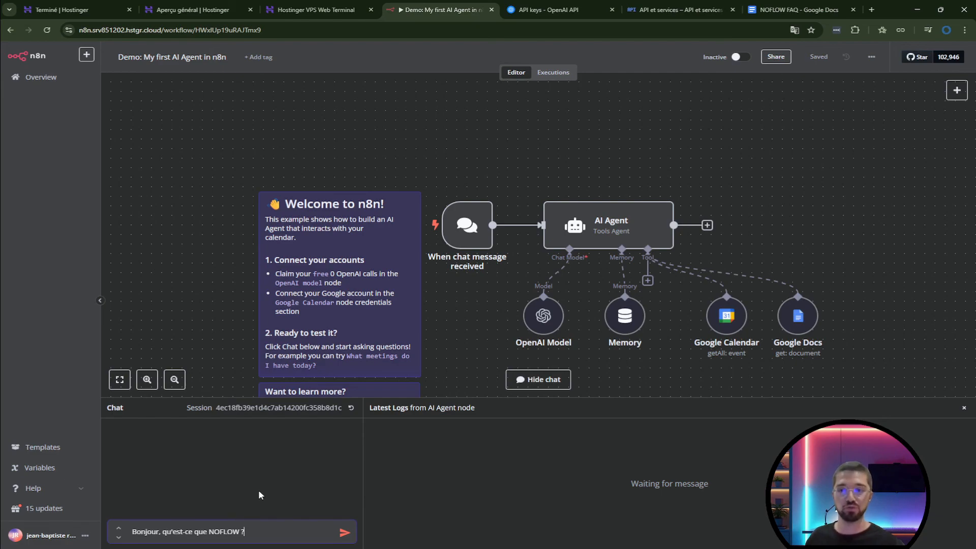
left_click(344, 533)
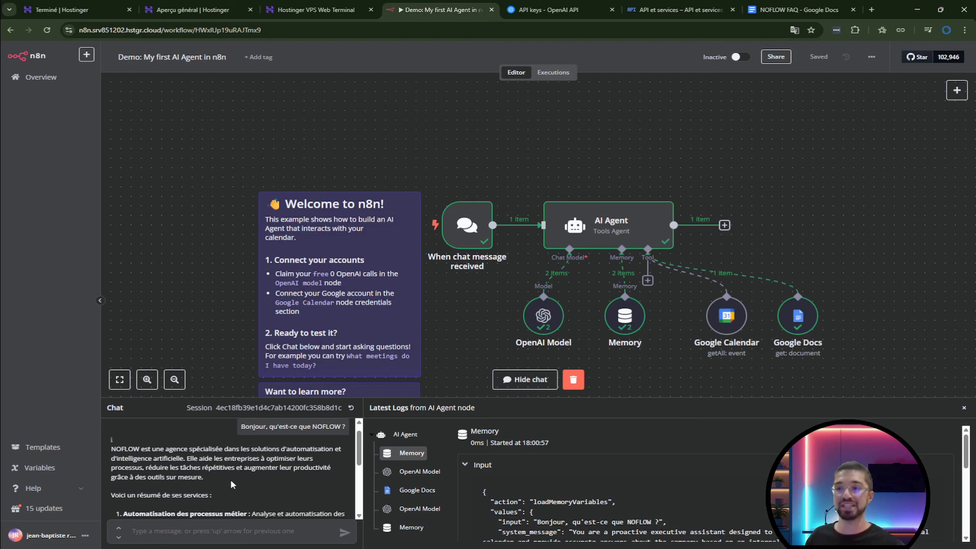
scroll(239, 480, "down", 1)
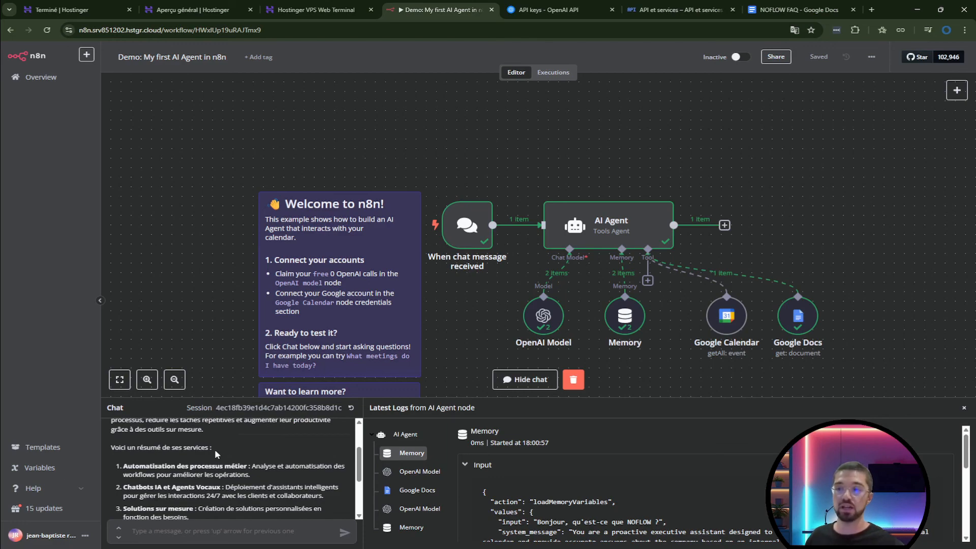
scroll(244, 442, "down", 2)
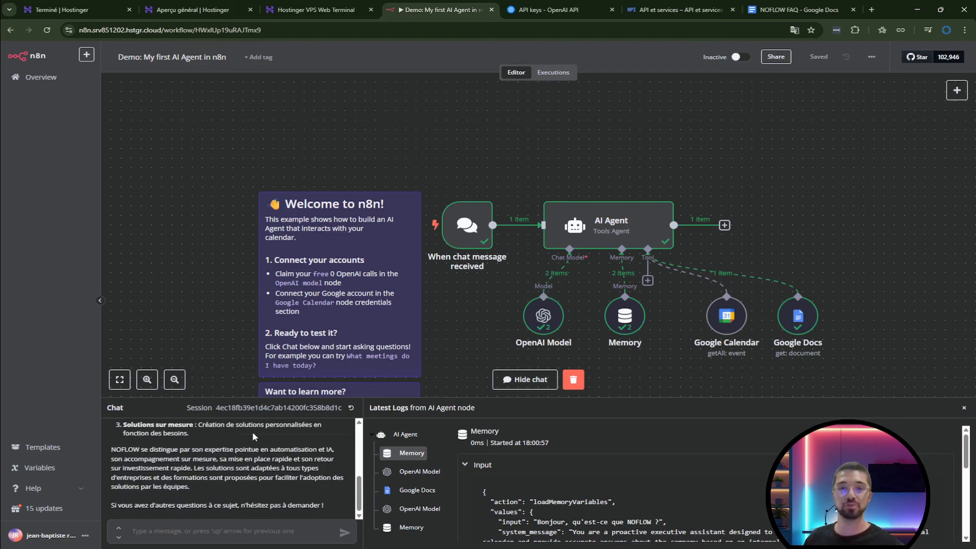
Ask the agent "Quels sont les rdv de demain ?" and open the Réunion d'équipe details link from its reply in Google Calendar.
type("Quels sont les rdv de demain ?")
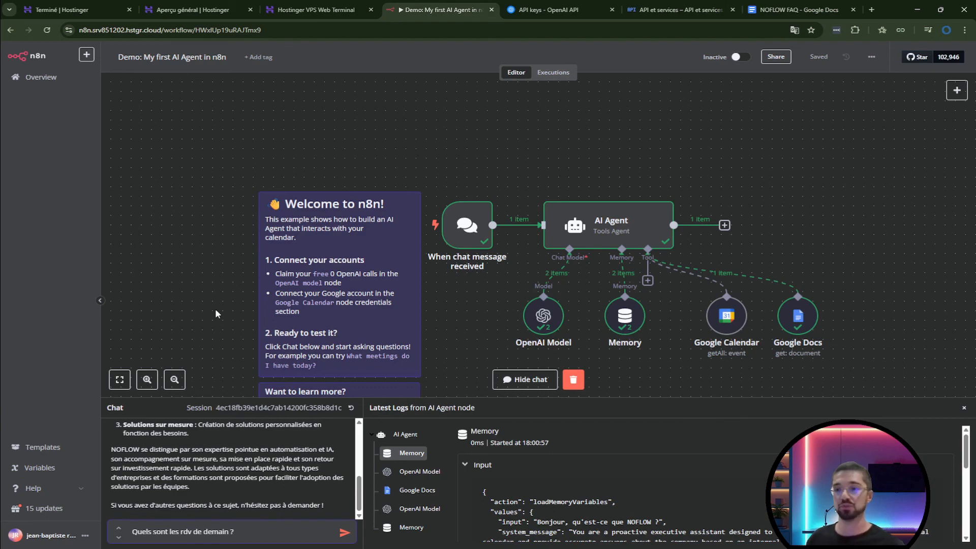
key("Return")
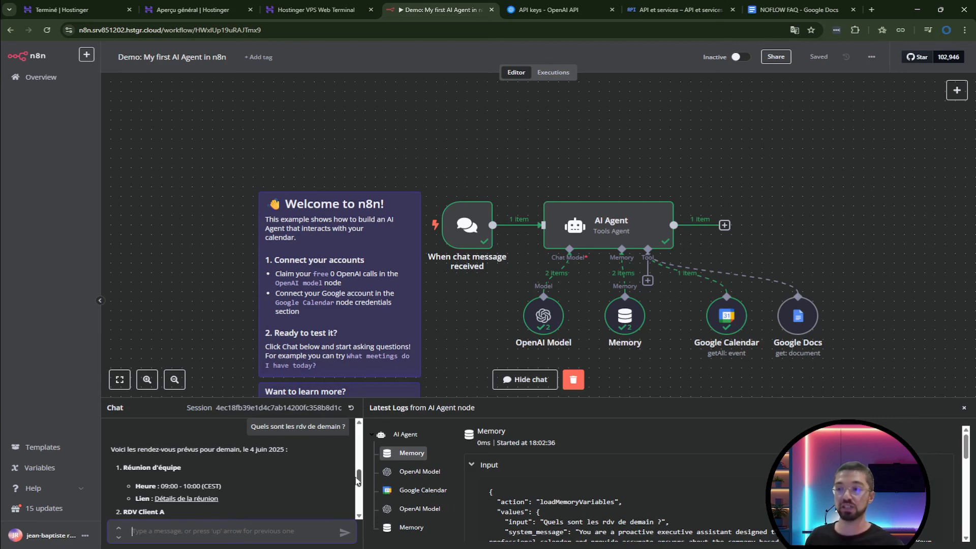
left_click_drag(358, 480, 315, 483)
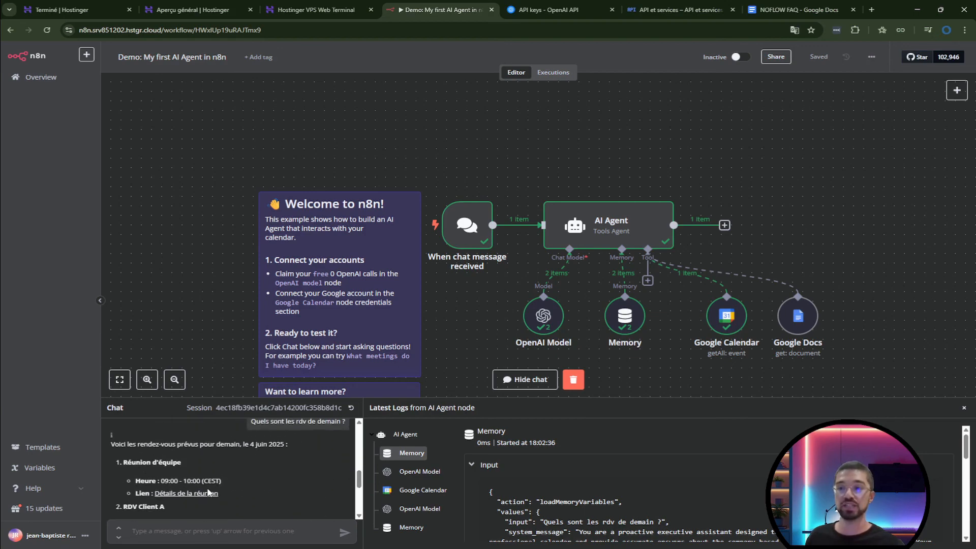
left_click(207, 494)
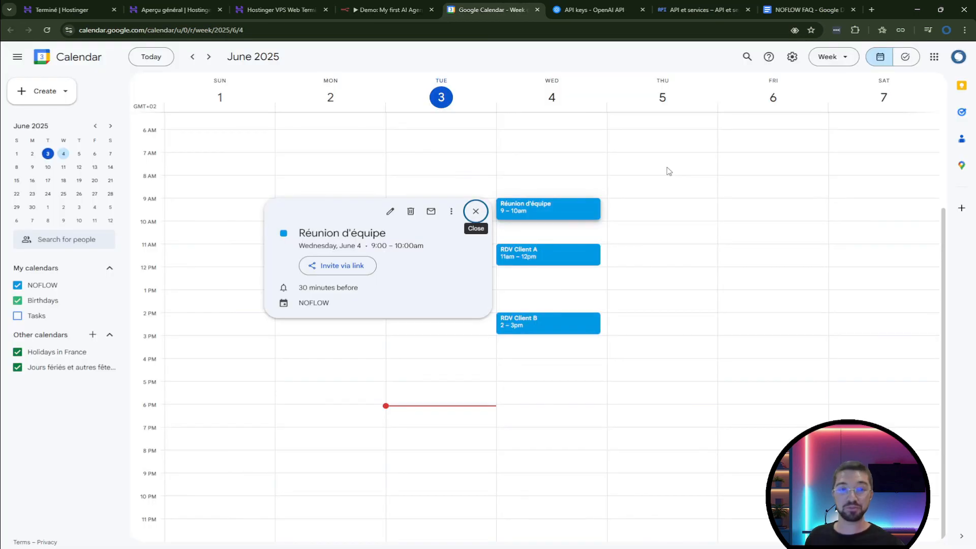